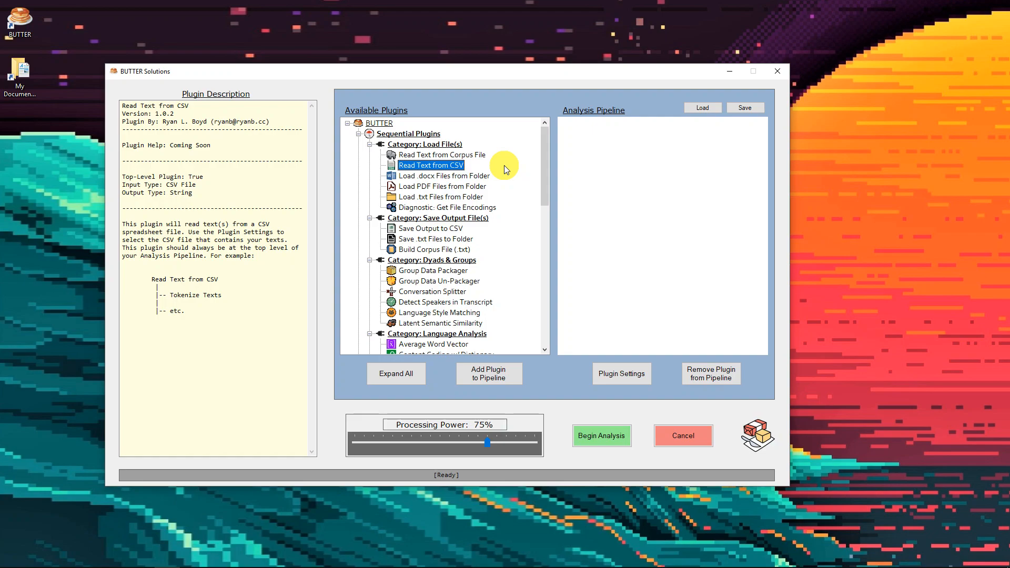
# - Locate Ted Talks EN and DE CSV - Clean.csv in the TED - CSV folder and bring up the TED Talks spreadsheet in Excel
pyautogui.moveTo(591, 135); pyautogui.dragTo(399, 111)
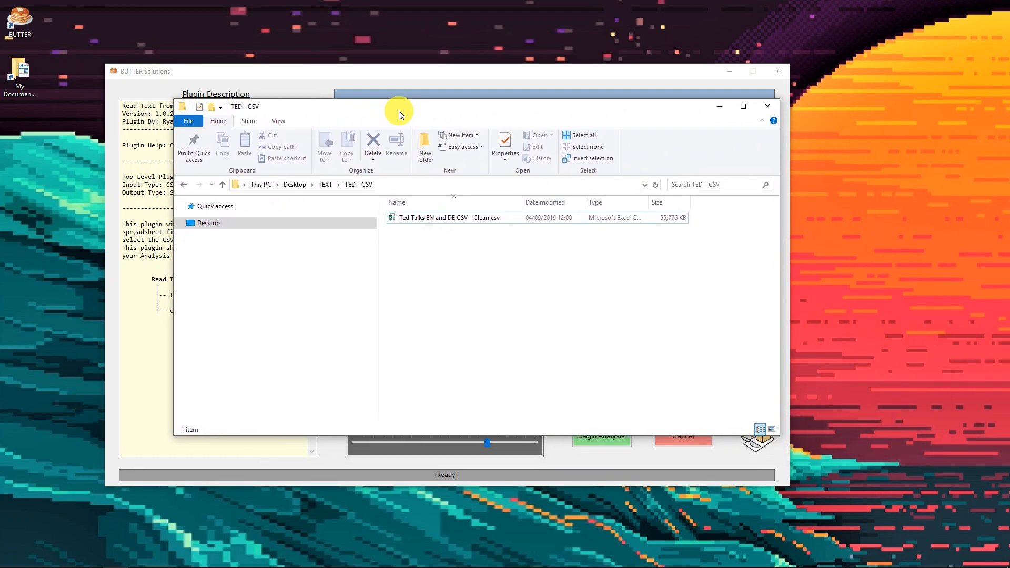
pyautogui.click(410, 217)
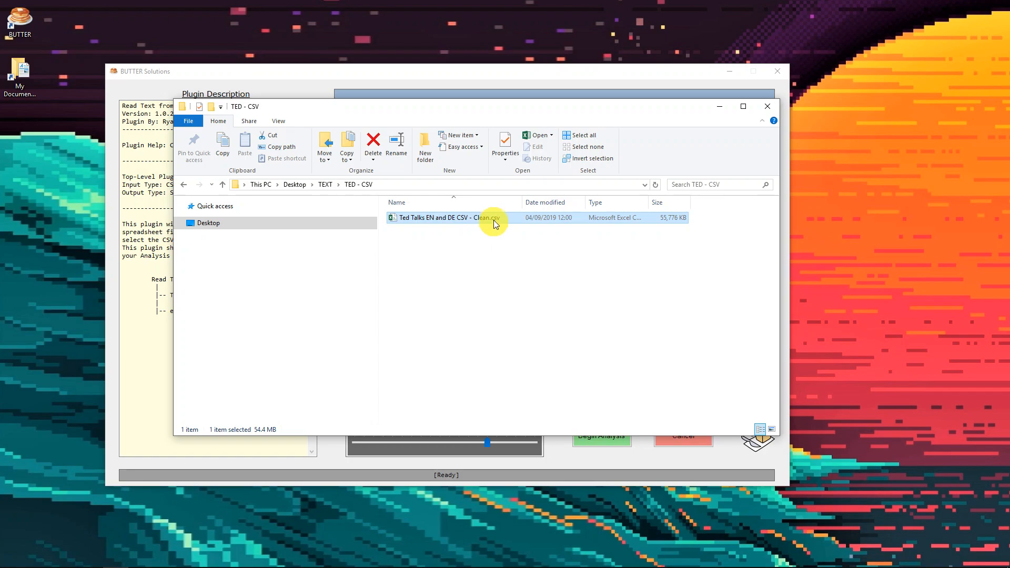
pyautogui.moveTo(470, 118); pyautogui.dragTo(466, 1)
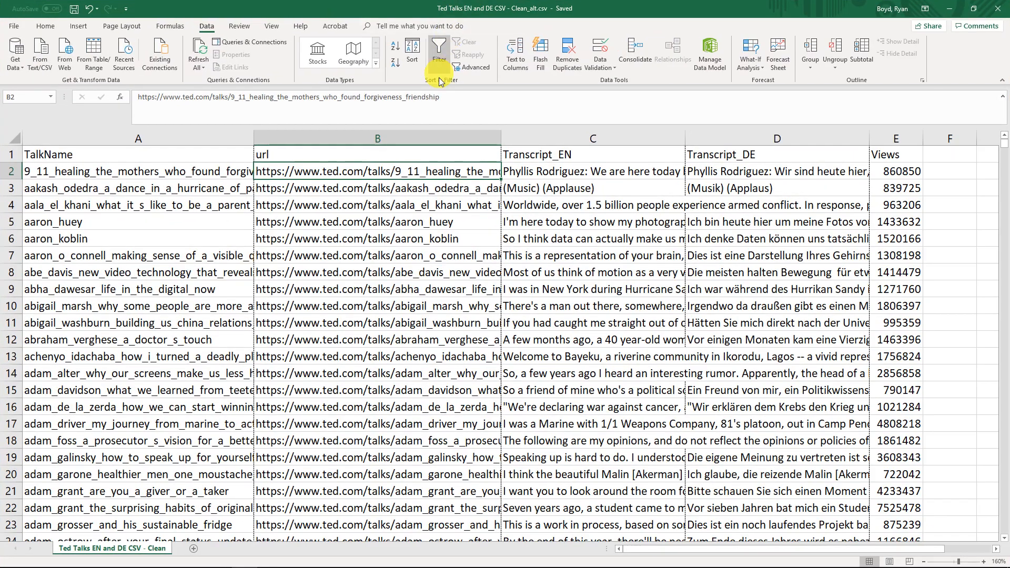
# - Examine the spreadsheet's columns, checking several TalkName entries and a url entry in full
pyautogui.moveTo(178, 139); pyautogui.dragTo(792, 143)
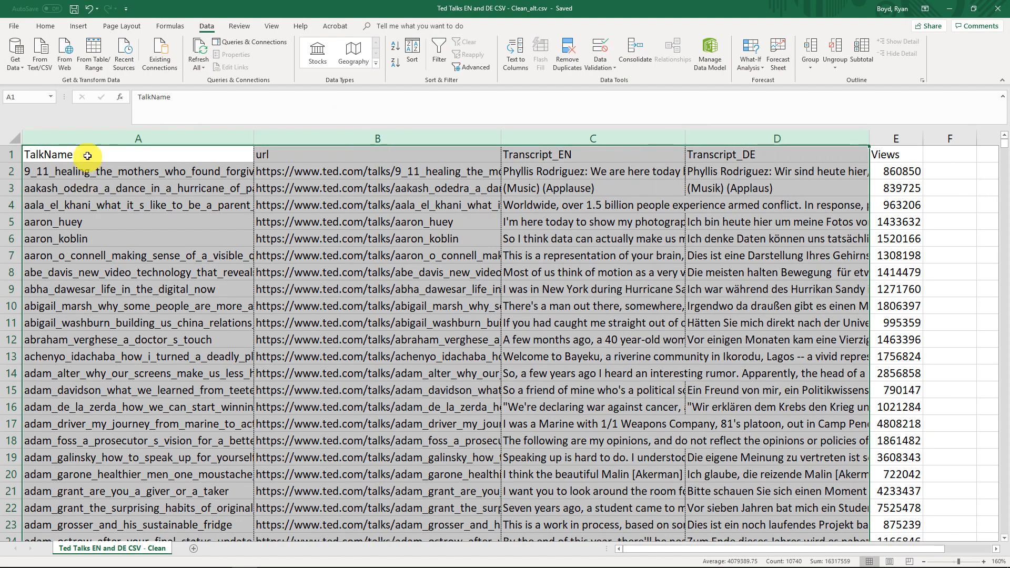
pyautogui.click(87, 139)
pyautogui.click(68, 155)
pyautogui.click(61, 172)
pyautogui.click(61, 190)
pyautogui.click(61, 205)
pyautogui.click(62, 223)
pyautogui.click(63, 240)
pyautogui.click(64, 253)
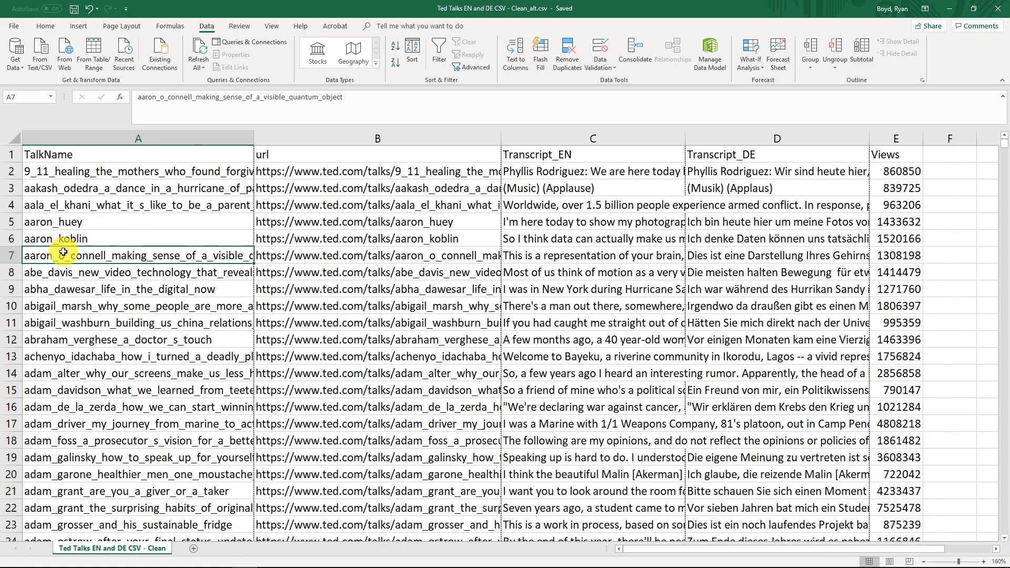
pyautogui.click(90, 172)
pyautogui.click(67, 186)
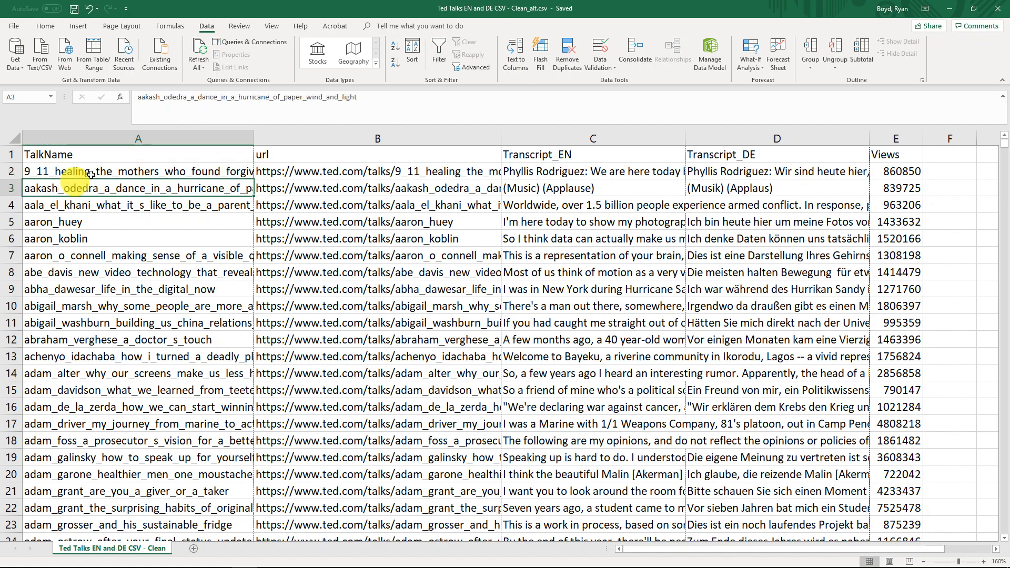
pyautogui.moveTo(187, 98); pyautogui.dragTo(378, 90)
pyautogui.click(179, 205)
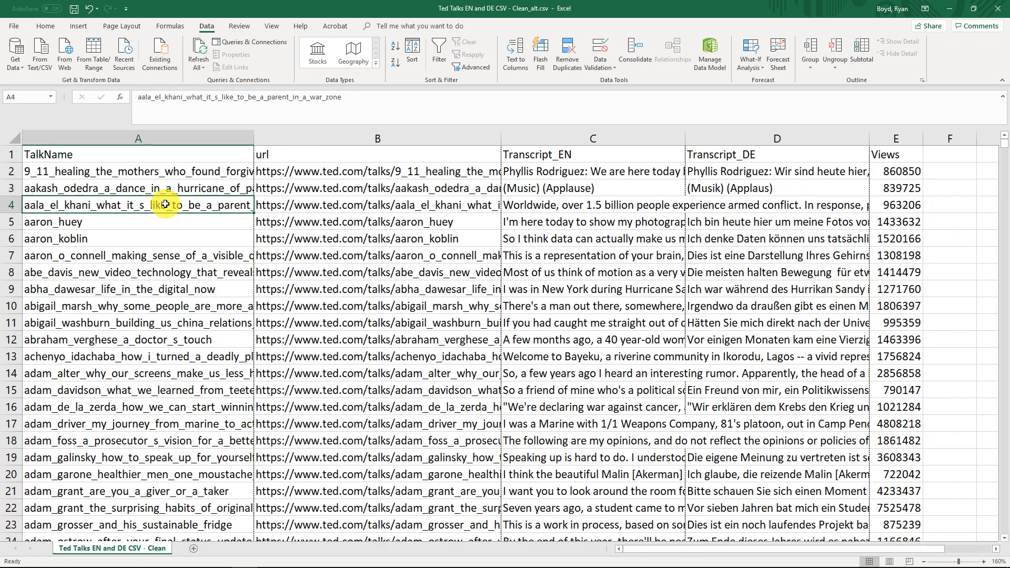
pyautogui.click(322, 188)
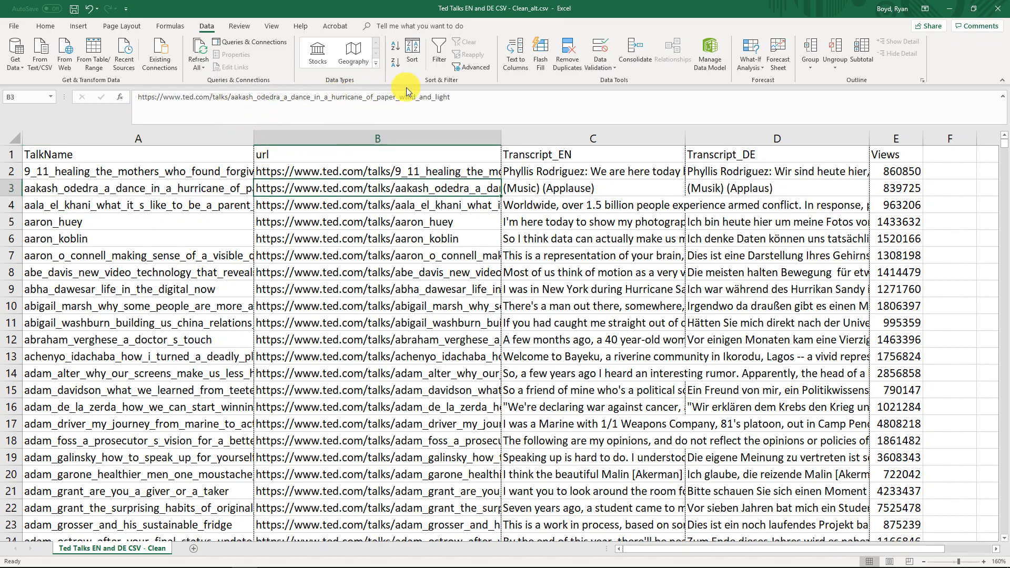
# - Inspect the English and German texts of the first talk in Transcript_EN and Transcript_DE, and return to BUTTER
pyautogui.moveTo(599, 131); pyautogui.dragTo(728, 137)
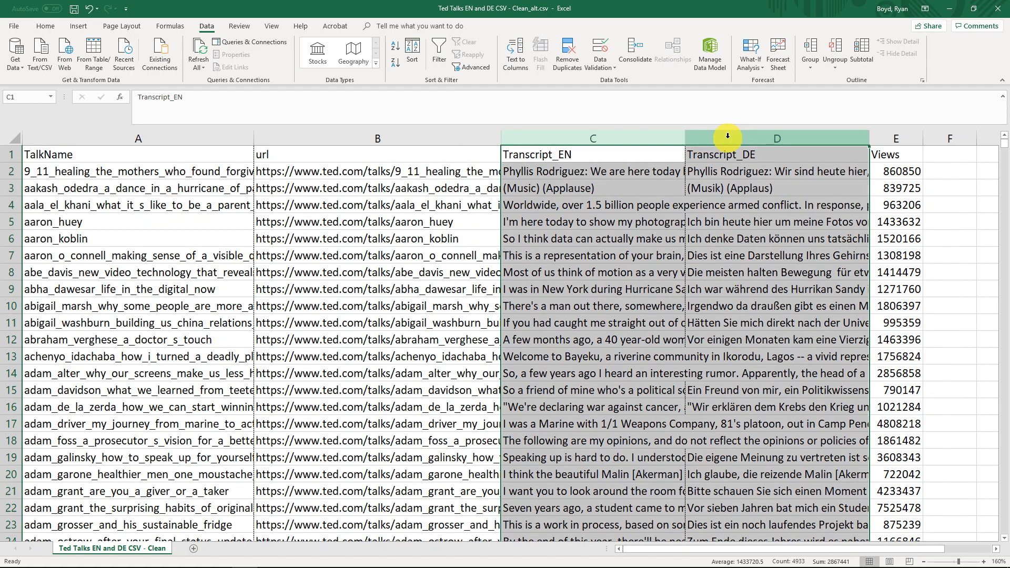
pyautogui.click(593, 138)
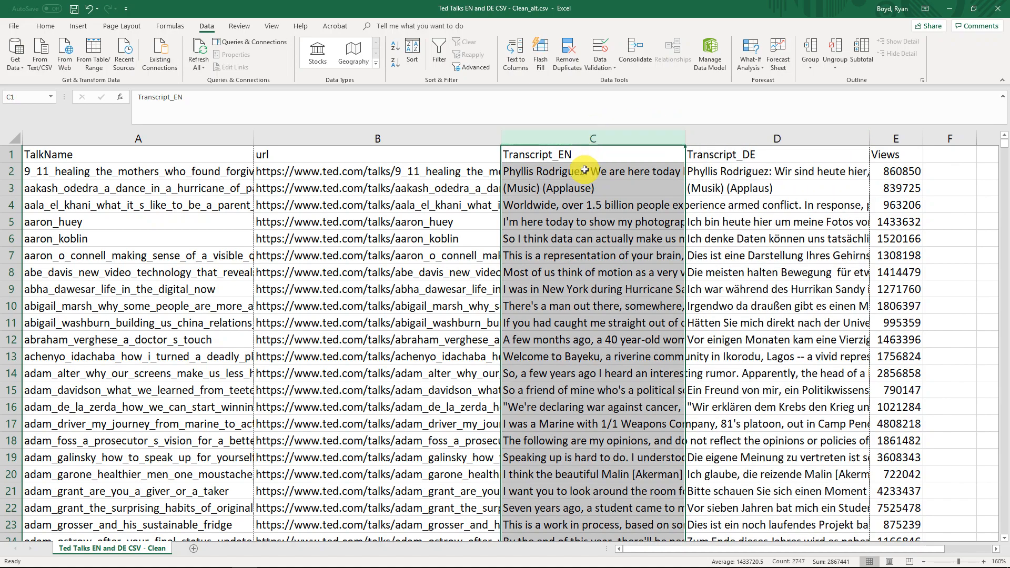
pyautogui.click(585, 170)
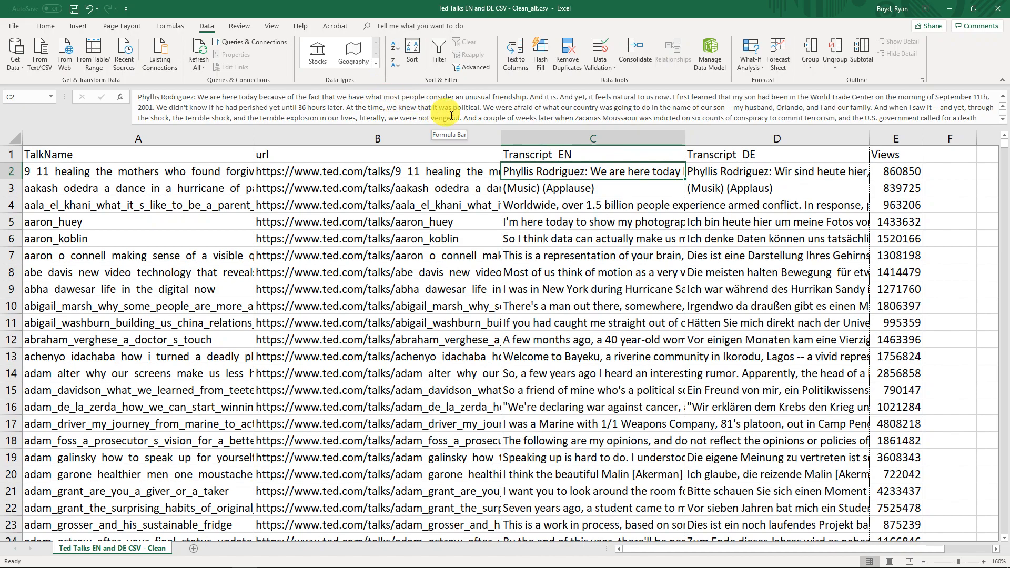
pyautogui.click(773, 177)
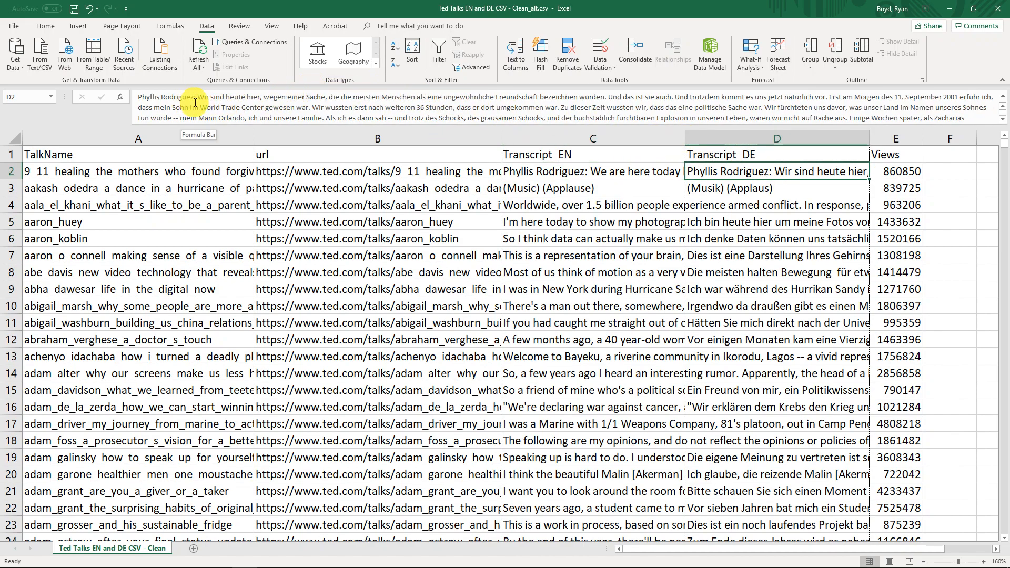
pyautogui.moveTo(342, 10); pyautogui.dragTo(1009, 142)
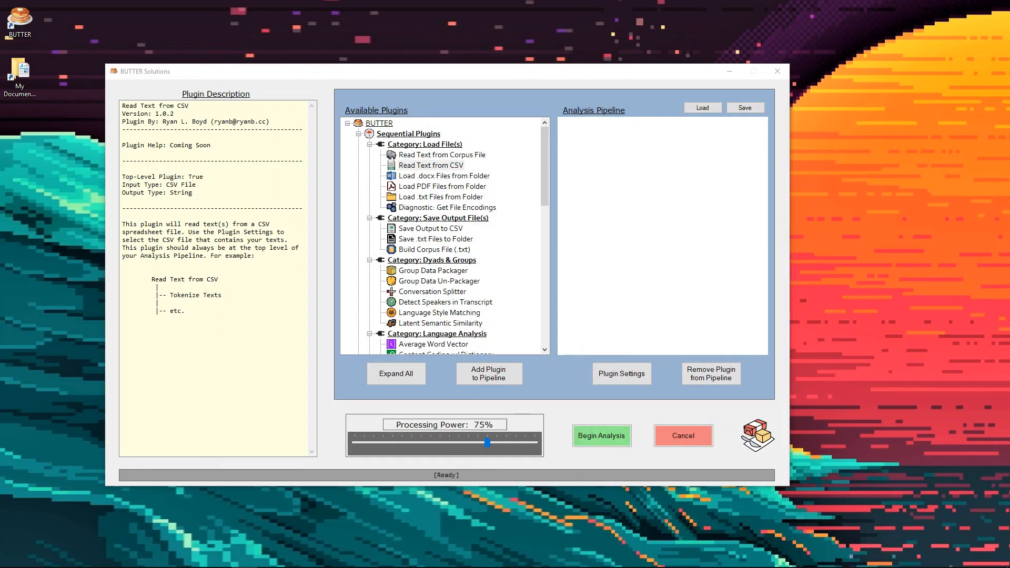
# - Check the Top-Level Plugin entry in the description of the Read Text from CSV plugin
pyautogui.click(432, 165)
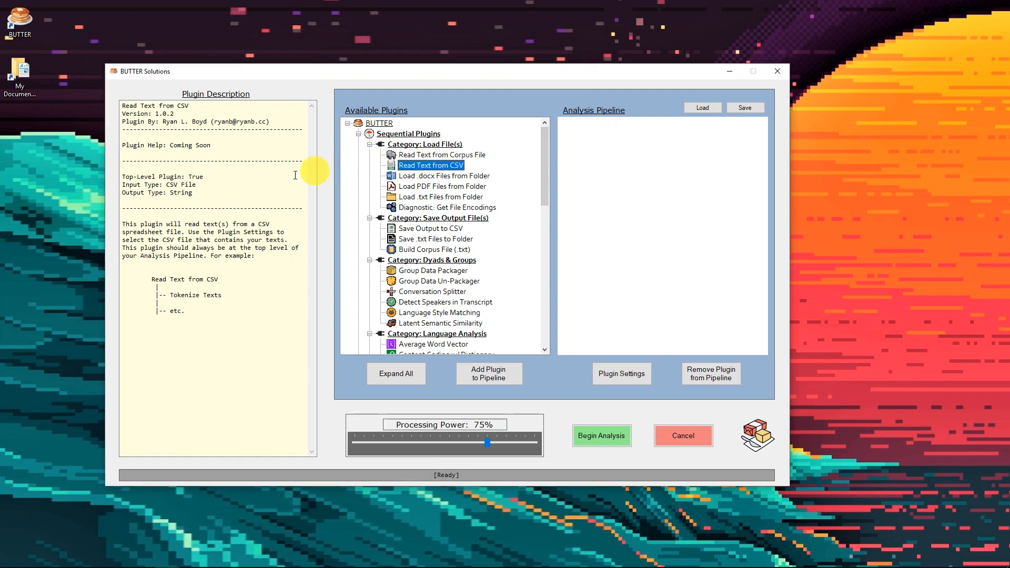
pyautogui.click(206, 176)
pyautogui.moveTo(207, 177); pyautogui.dragTo(121, 178)
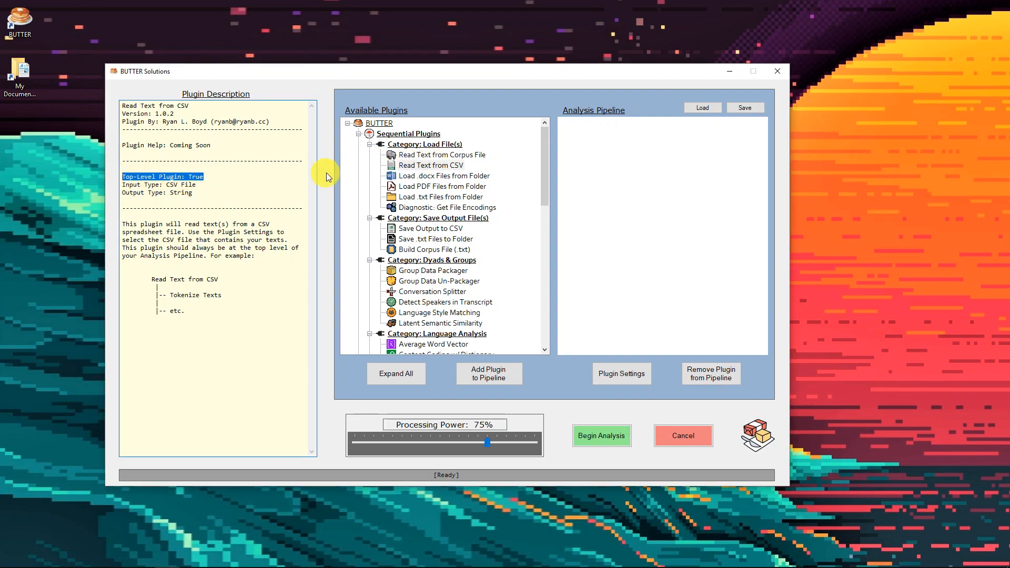
# - Add the Read Text from CSV plugin to the analysis pipeline and open its settings
pyautogui.click(401, 166)
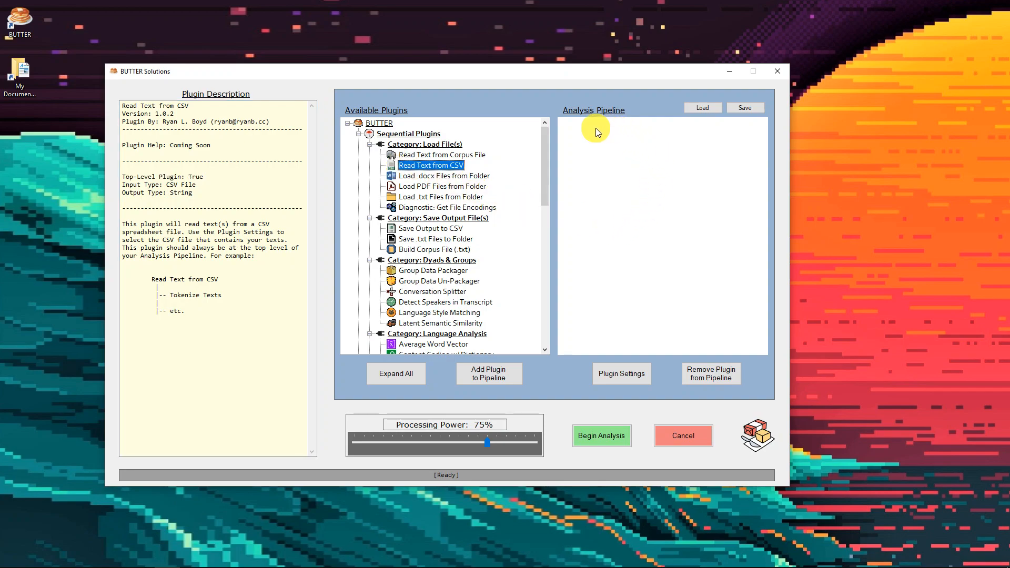
pyautogui.click(497, 377)
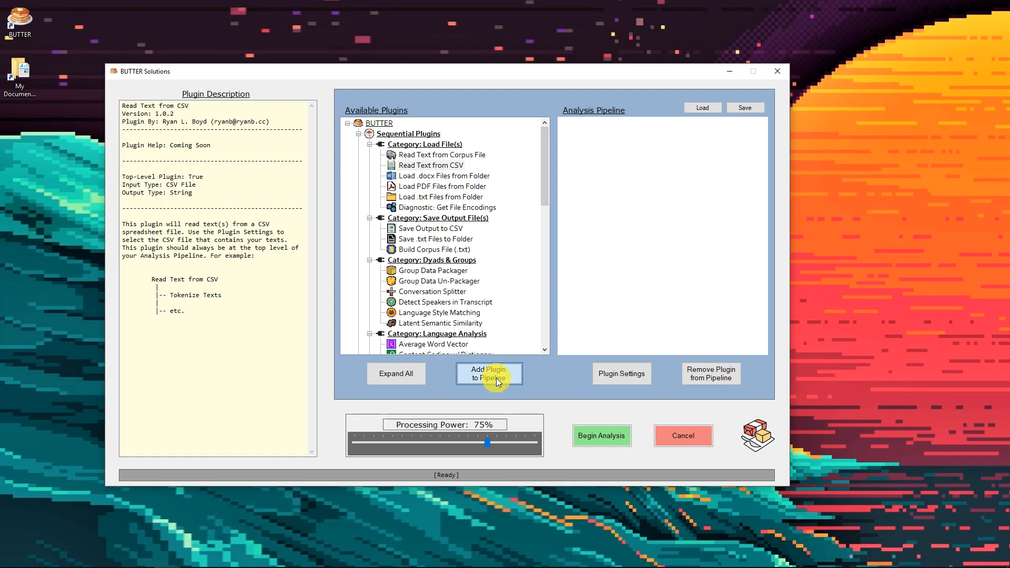
pyautogui.click(617, 375)
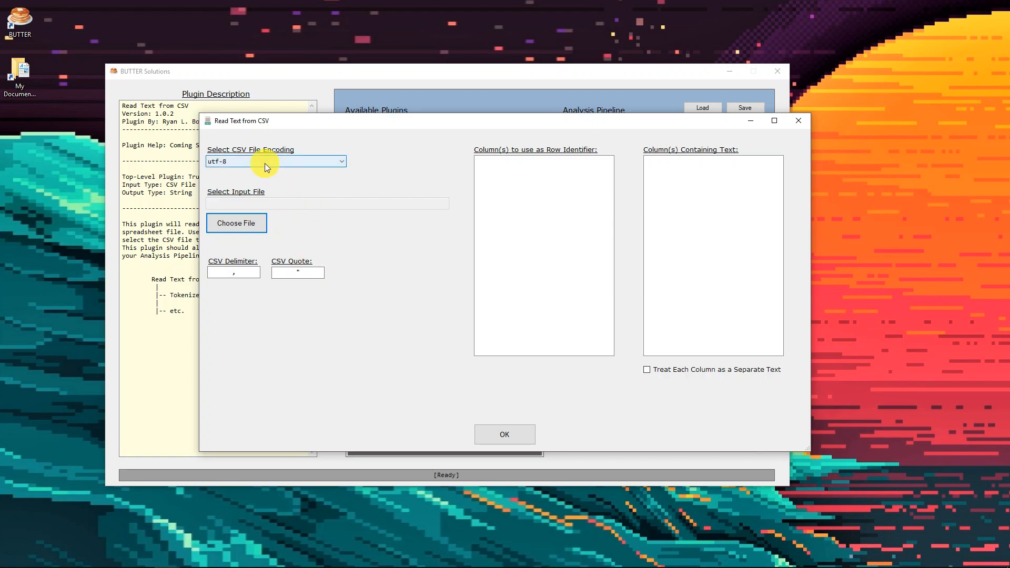
# - Set the CSV delimiter to a comma and the CSV quote to a double quotation mark
pyautogui.doubleClick(246, 274)
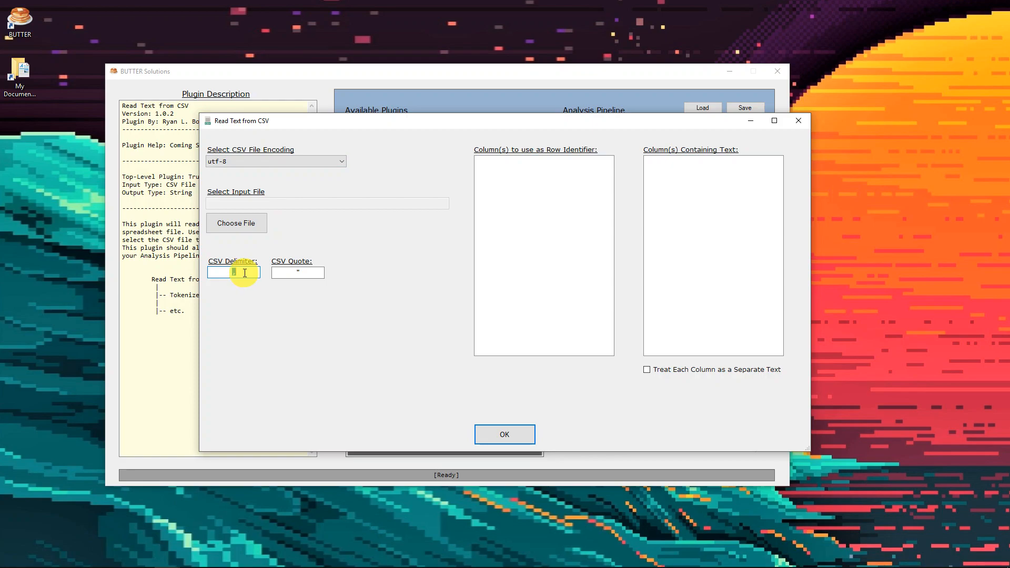
pyautogui.doubleClick(316, 274)
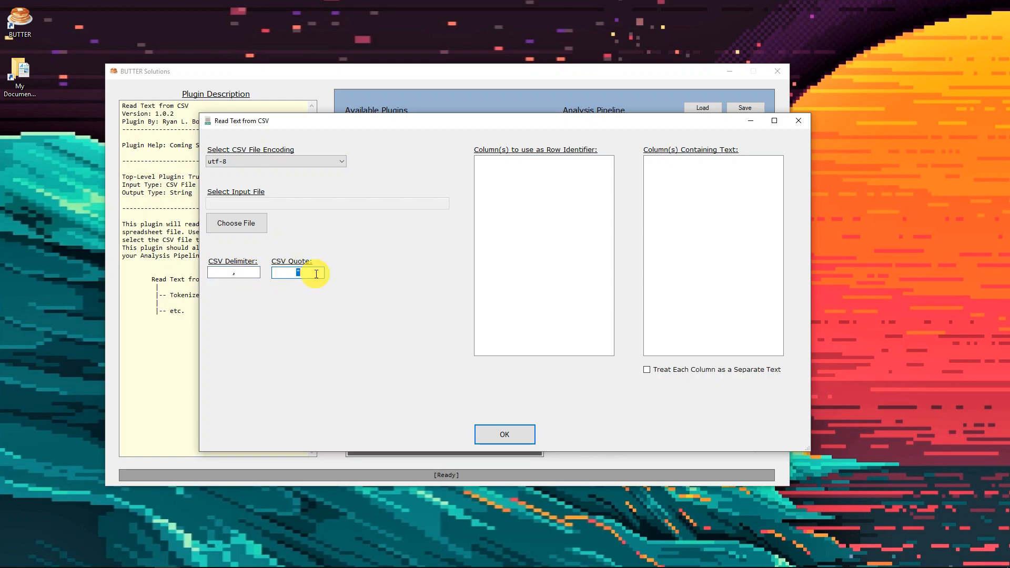
pyautogui.doubleClick(238, 274)
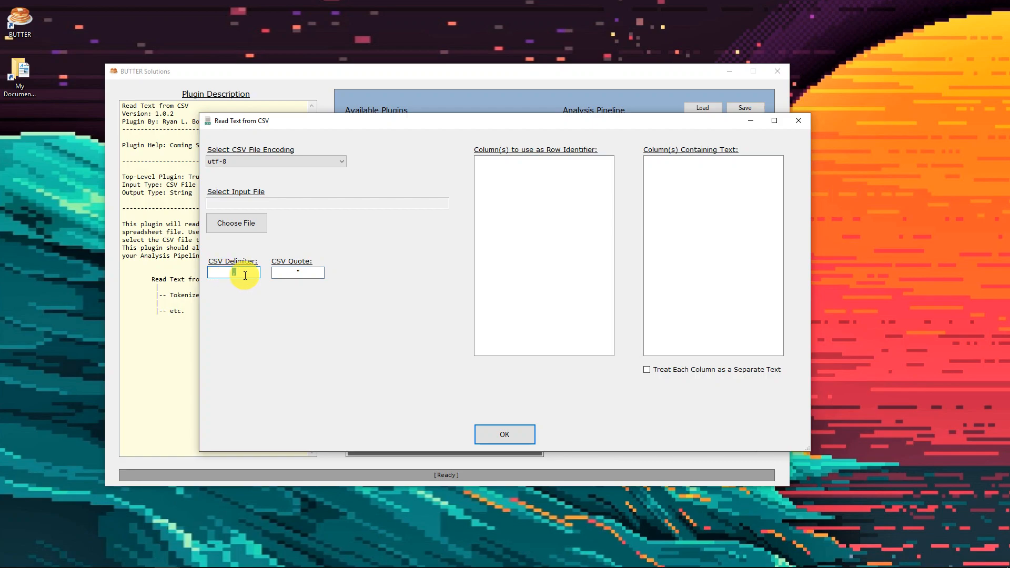
pyautogui.press('BackSpace')
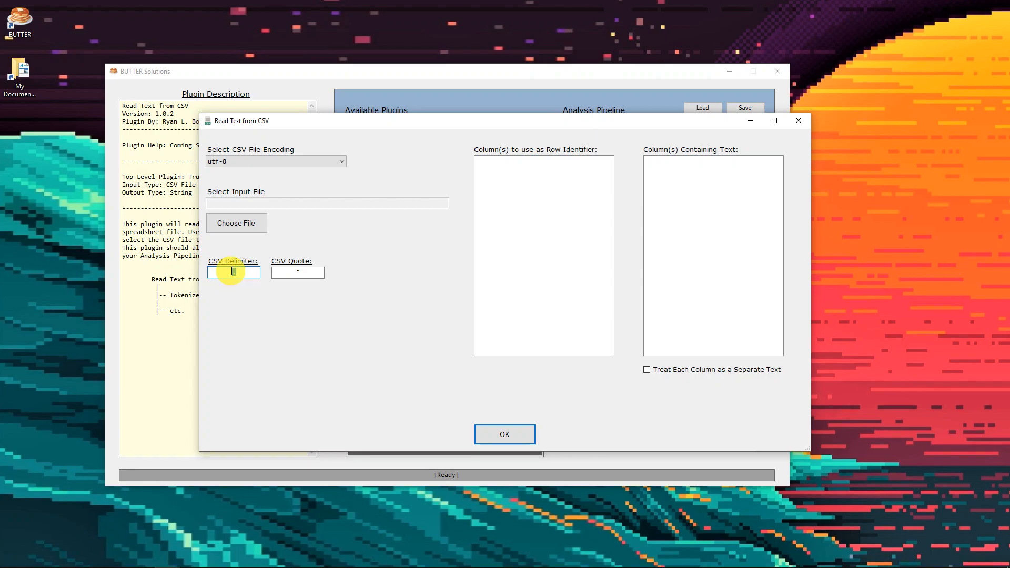
pyautogui.write(',')
pyautogui.doubleClick(313, 273)
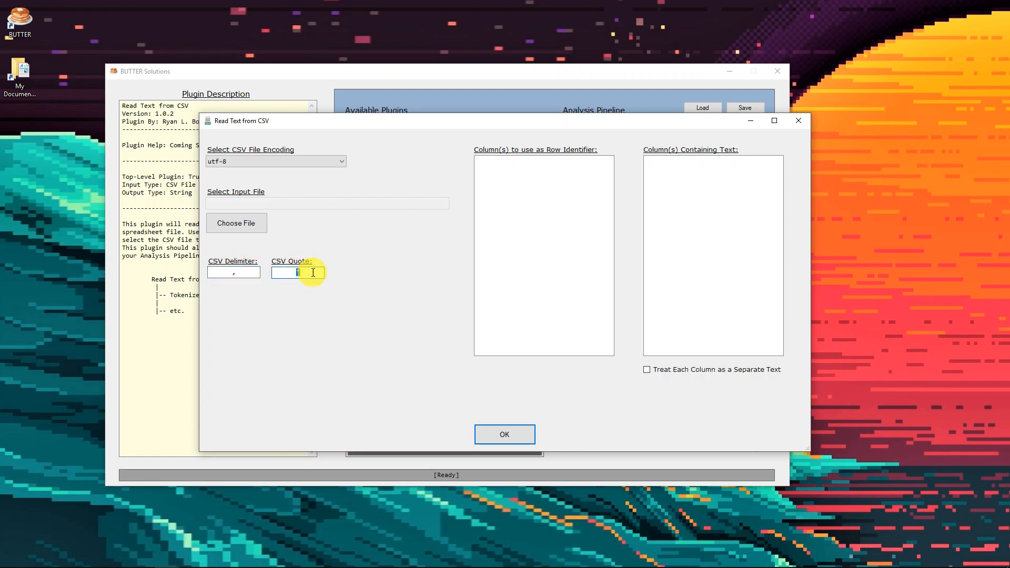
pyautogui.press('BackSpace')
pyautogui.write('"')
# - Try a different character as the CSV delimiter and restore the comma
pyautogui.click(245, 272)
pyautogui.doubleClick(245, 273)
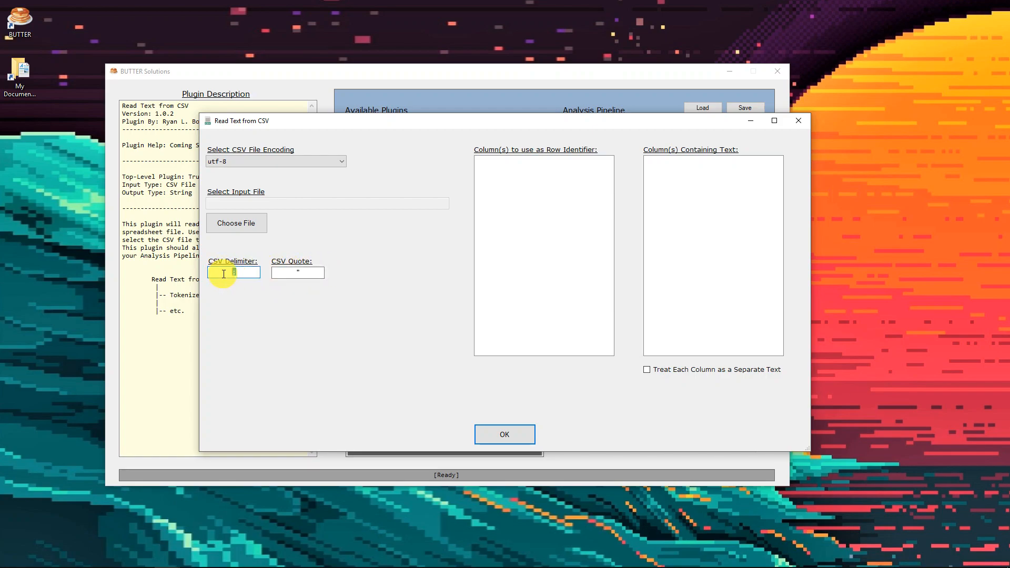
pyautogui.write('|')
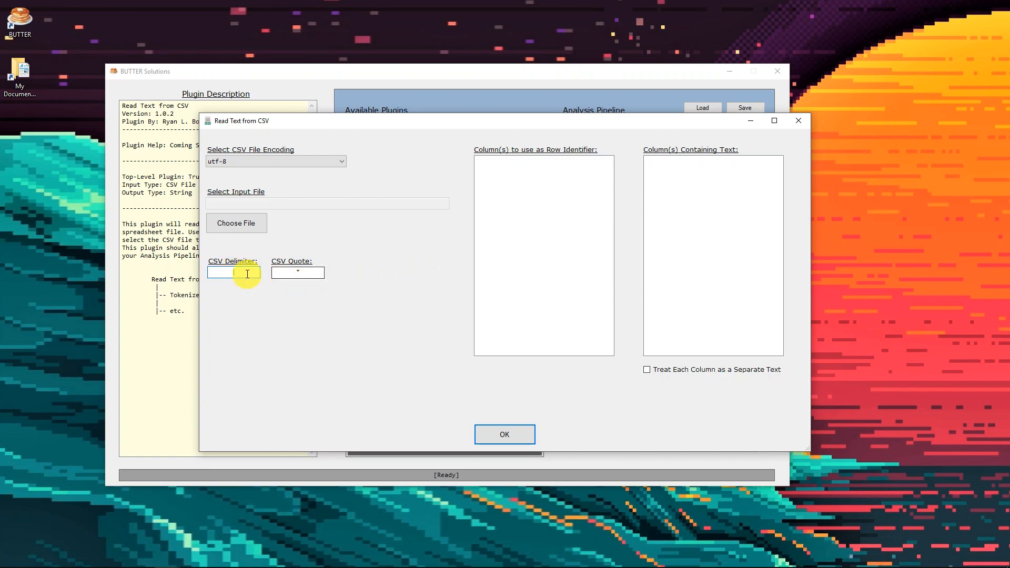
pyautogui.write(',')
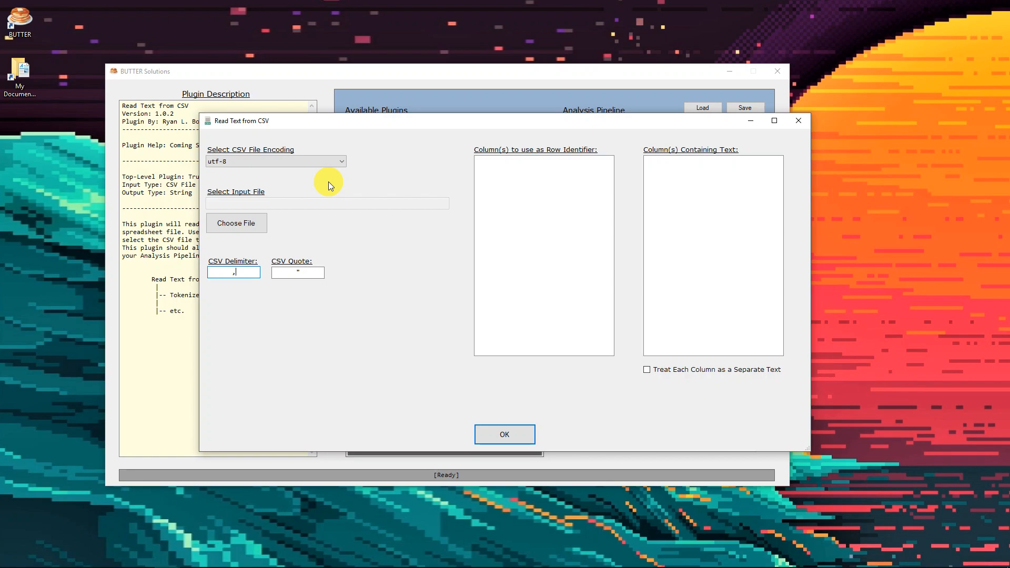
# - Review the characters entered for the CSV delimiter and the CSV quote
pyautogui.doubleClick(245, 271)
pyautogui.click(314, 275)
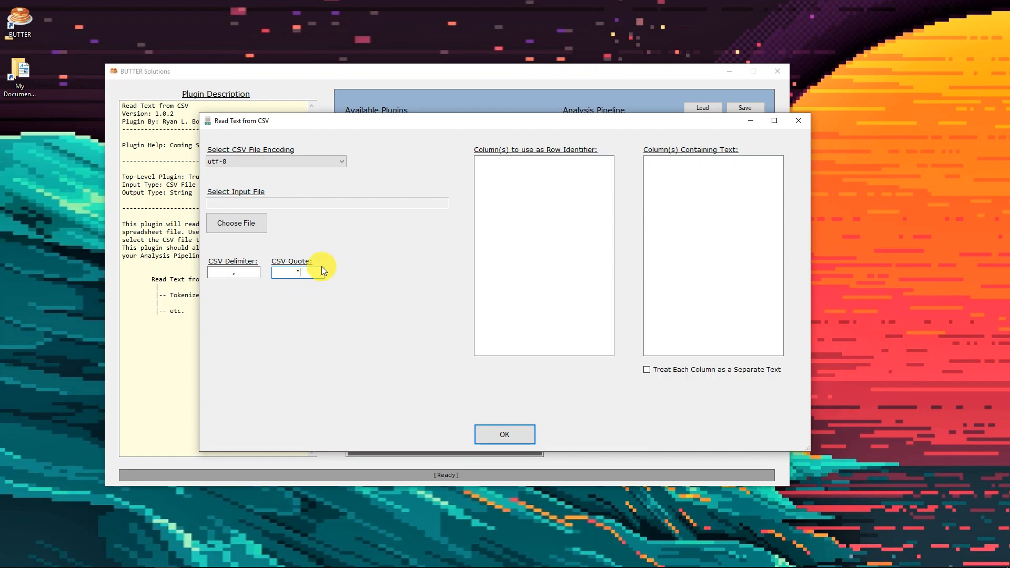
pyautogui.doubleClick(247, 270)
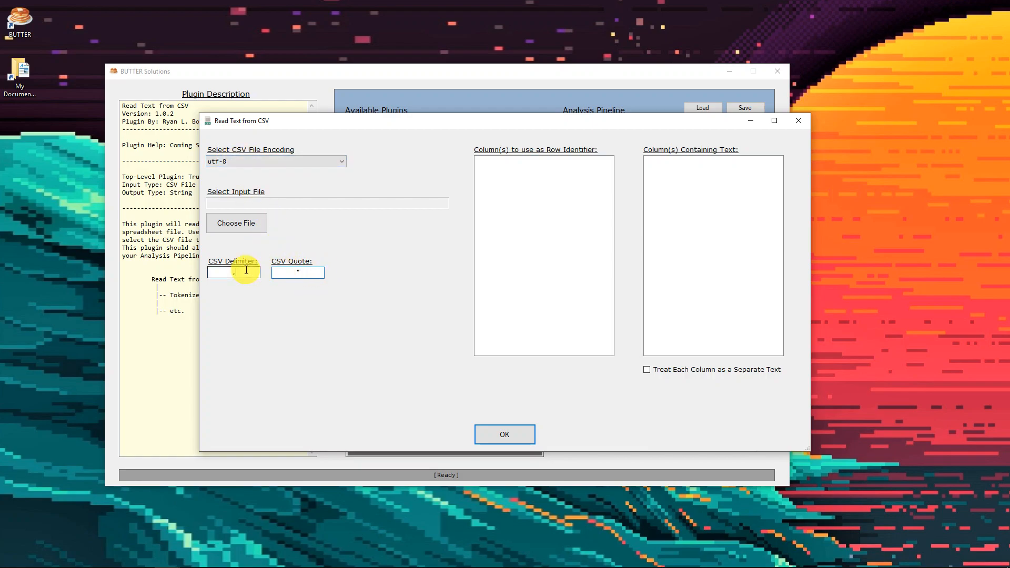
pyautogui.doubleClick(298, 273)
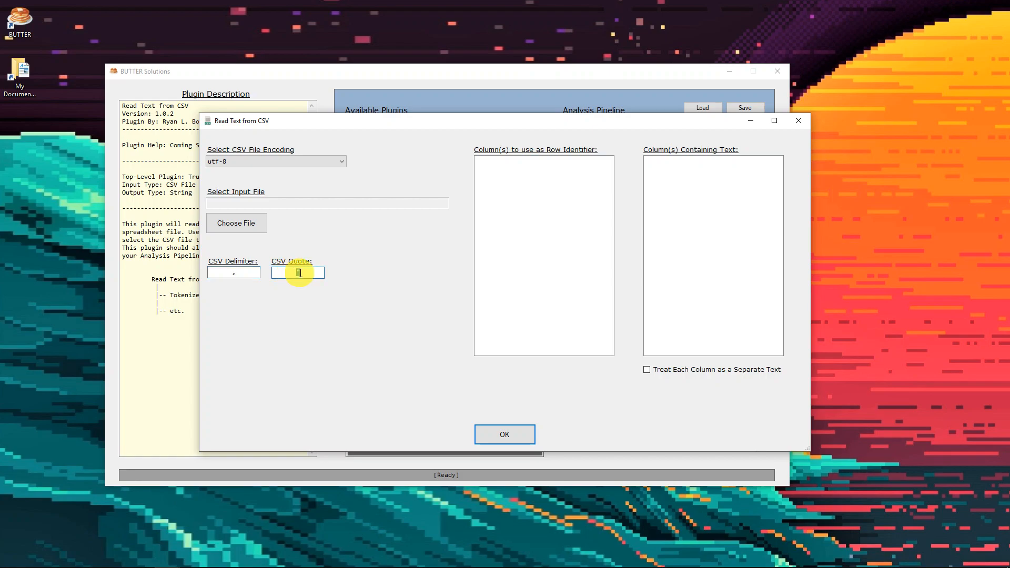
# - Load Ted Talks EN and DE CSV - Clean.csv from the TED - CSV folder as the plugin's input file
pyautogui.click(263, 226)
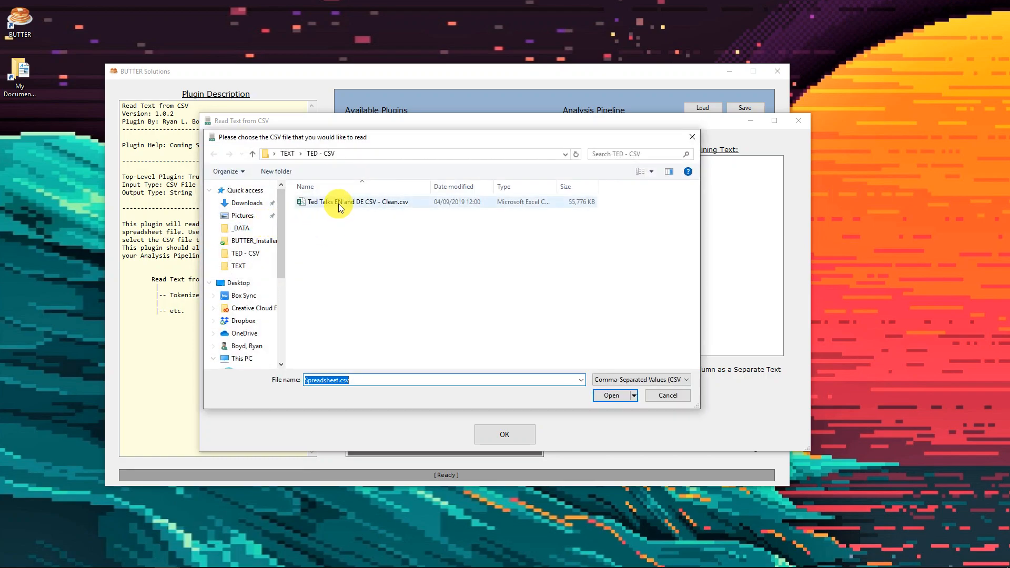
pyautogui.click(339, 204)
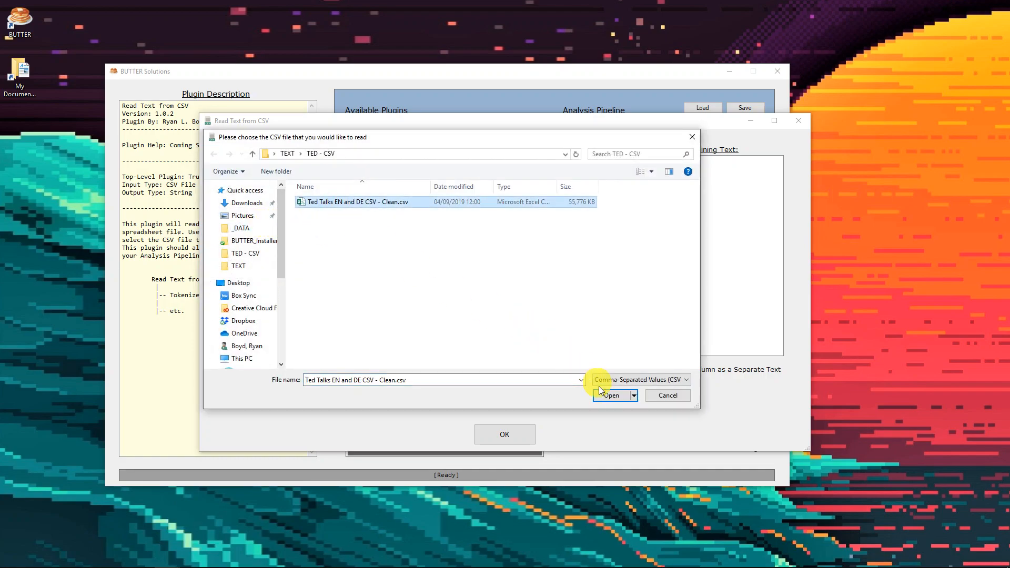
pyautogui.click(607, 397)
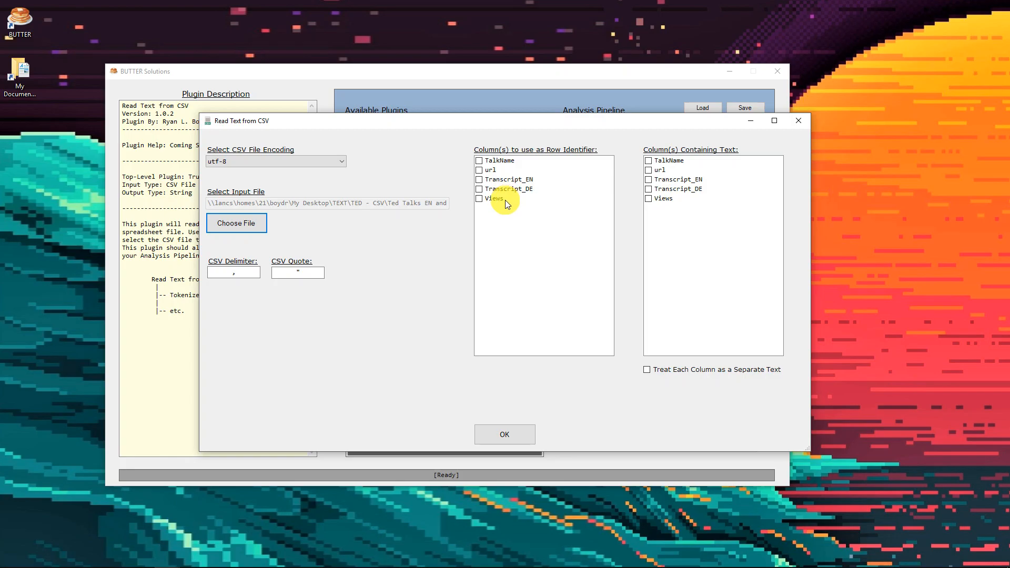
# - Use TalkName as the row identifier column and Transcript_EN as the column containing text
pyautogui.moveTo(1009, 185); pyautogui.dragTo(1009, 47)
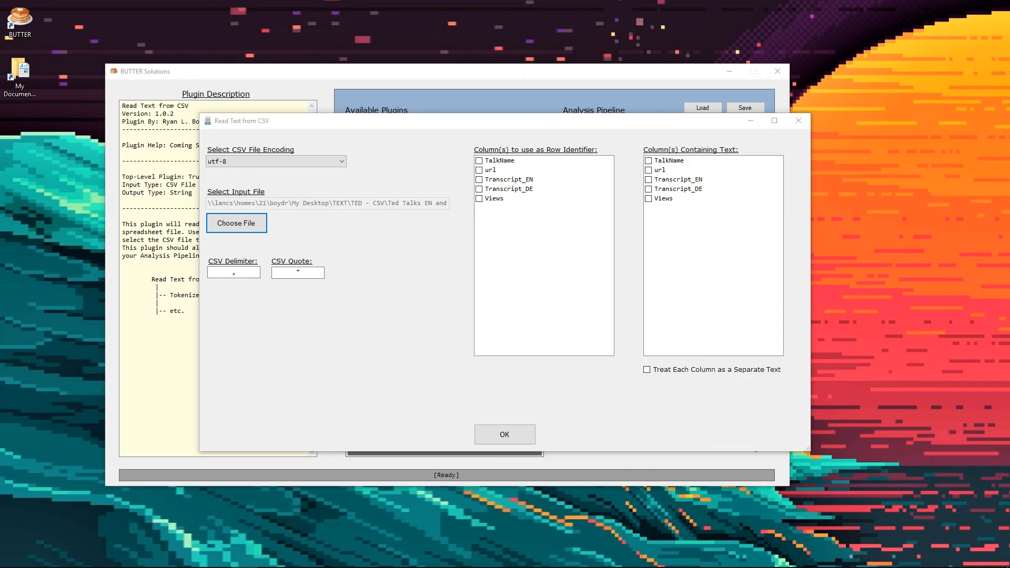
pyautogui.click(506, 162)
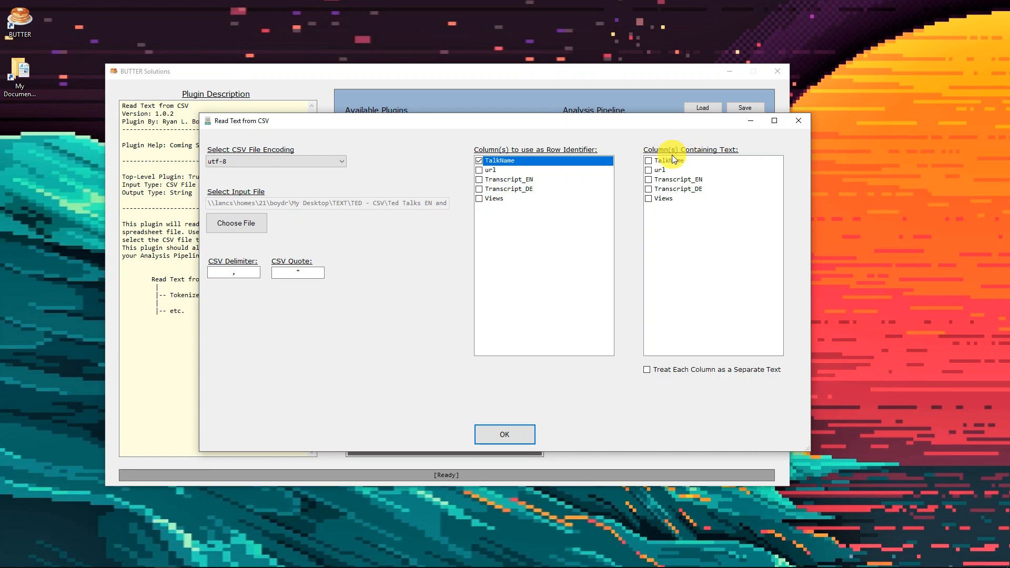
pyautogui.click(664, 183)
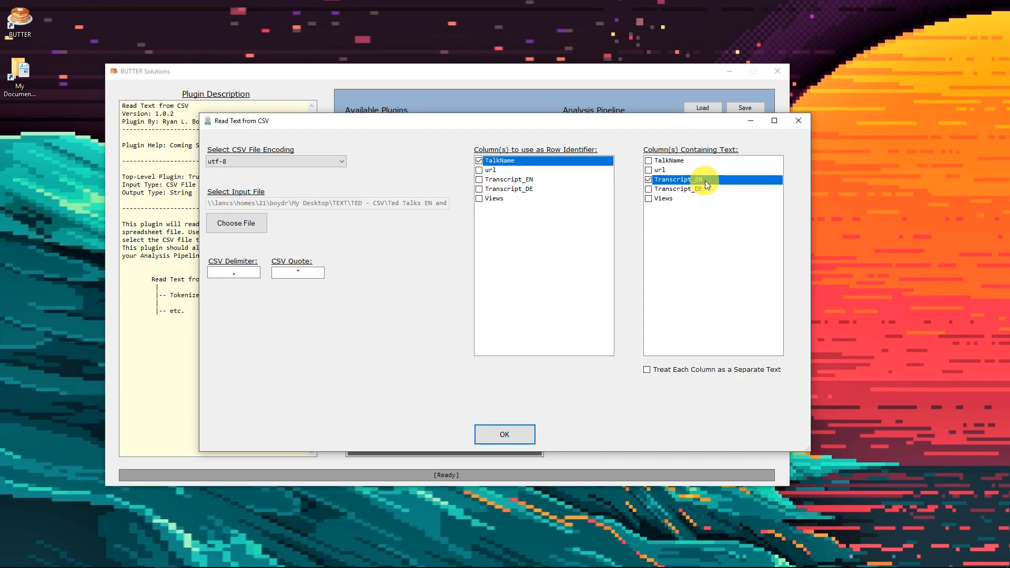
# - Examine the TED Talks spreadsheet's rows, comparing a talk's TalkName cell with its Transcript_EN cell, and return to the plugin settings
pyautogui.moveTo(1009, 48); pyautogui.dragTo(497, 1)
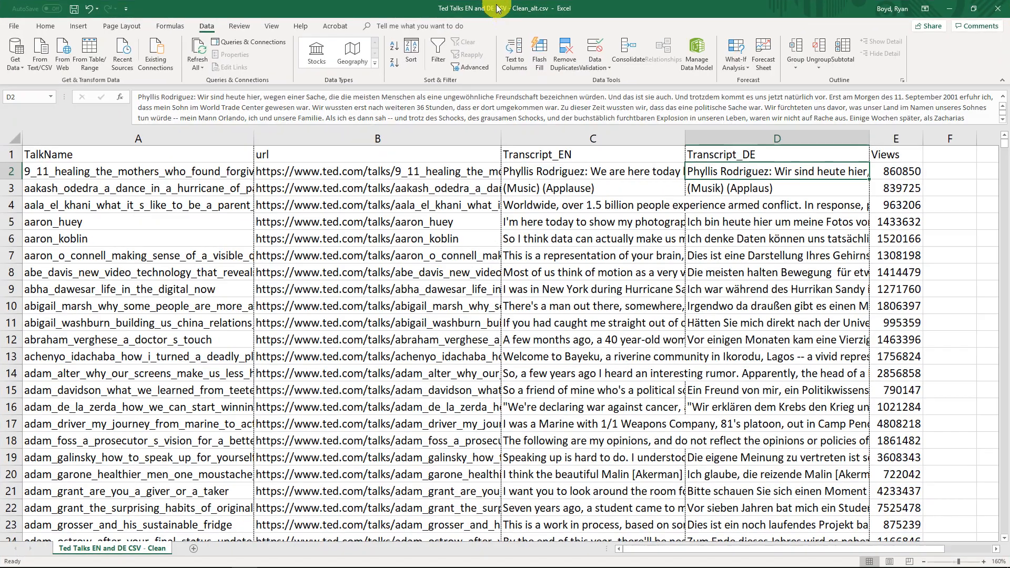
pyautogui.click(10, 171)
pyautogui.click(10, 188)
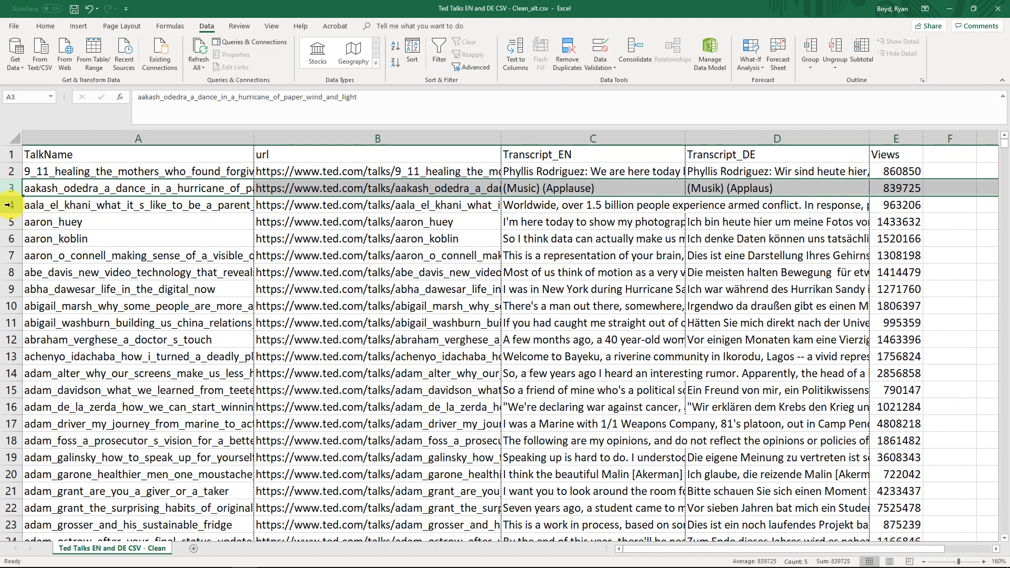
pyautogui.click(10, 205)
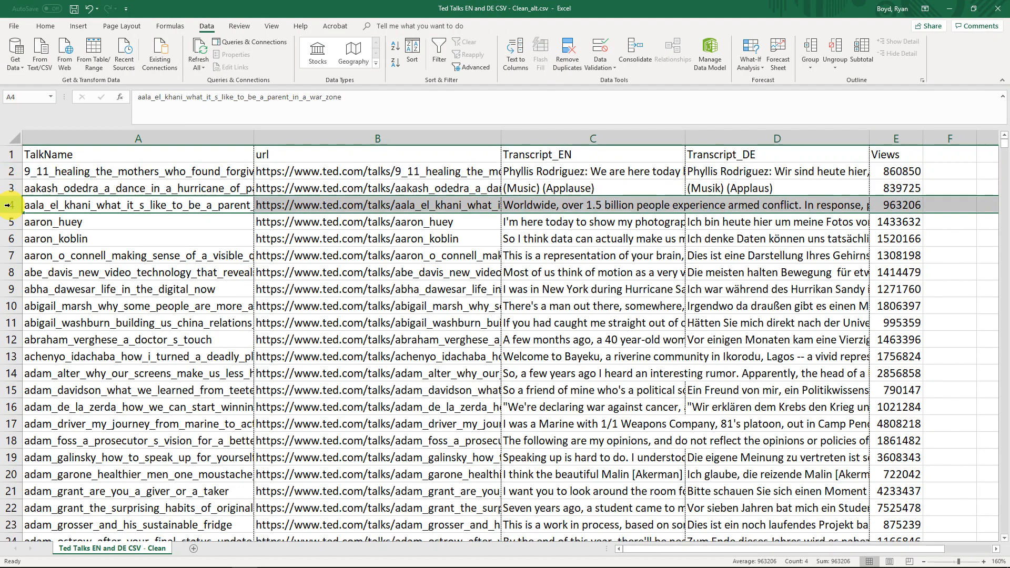
pyautogui.click(69, 207)
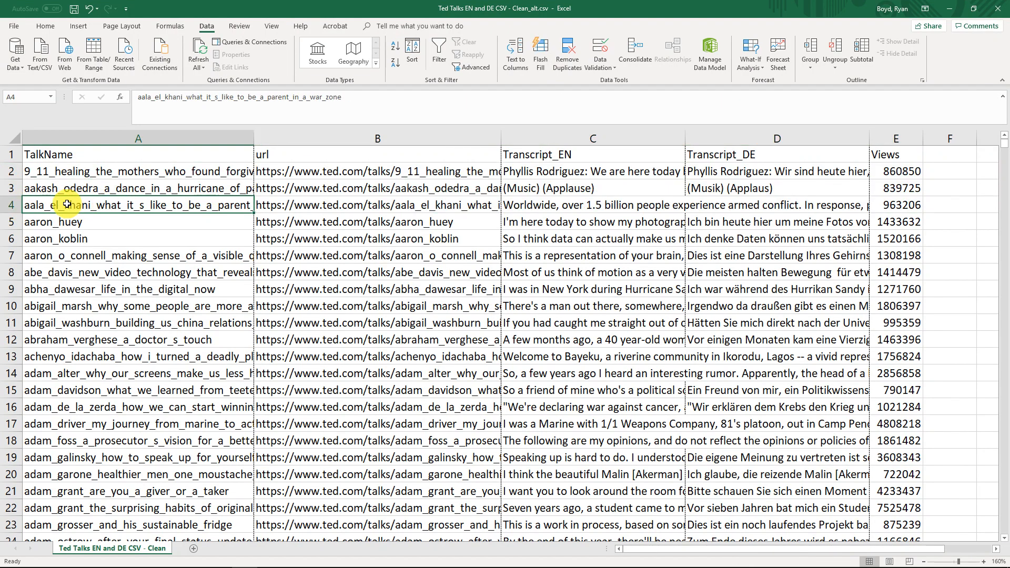
pyautogui.keyDown('ctrl'); pyautogui.click(538, 205); pyautogui.keyUp('ctrl')
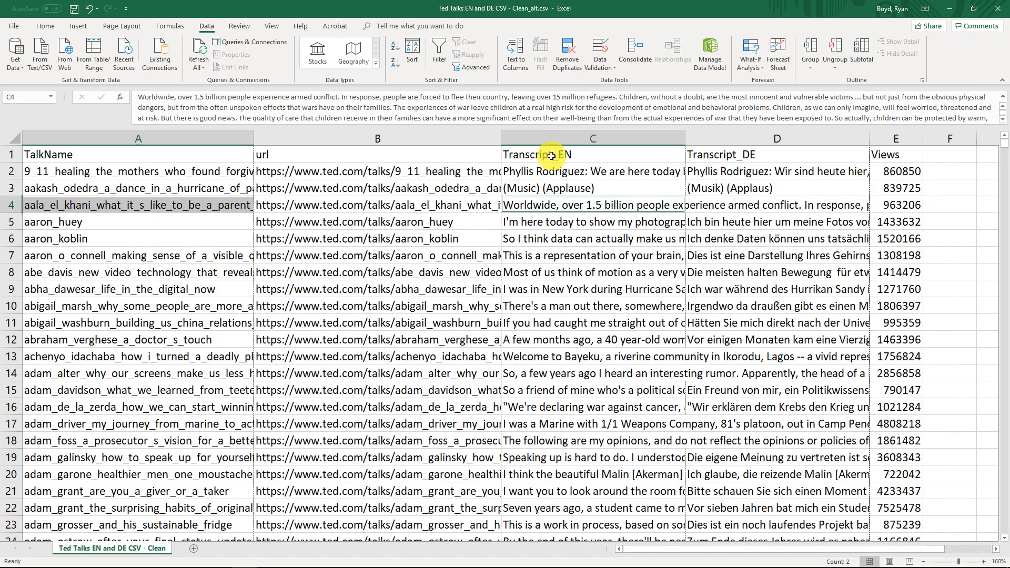
pyautogui.moveTo(494, 7); pyautogui.dragTo(1009, 221)
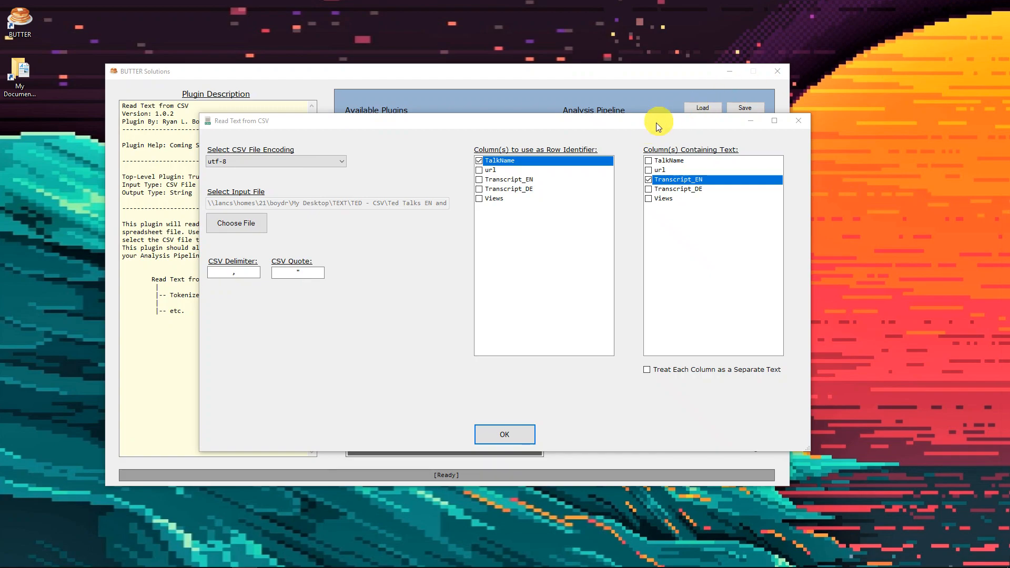
# - Try Transcript_DE and Views as additional text columns and restore Transcript_EN as the only one
pyautogui.click(680, 188)
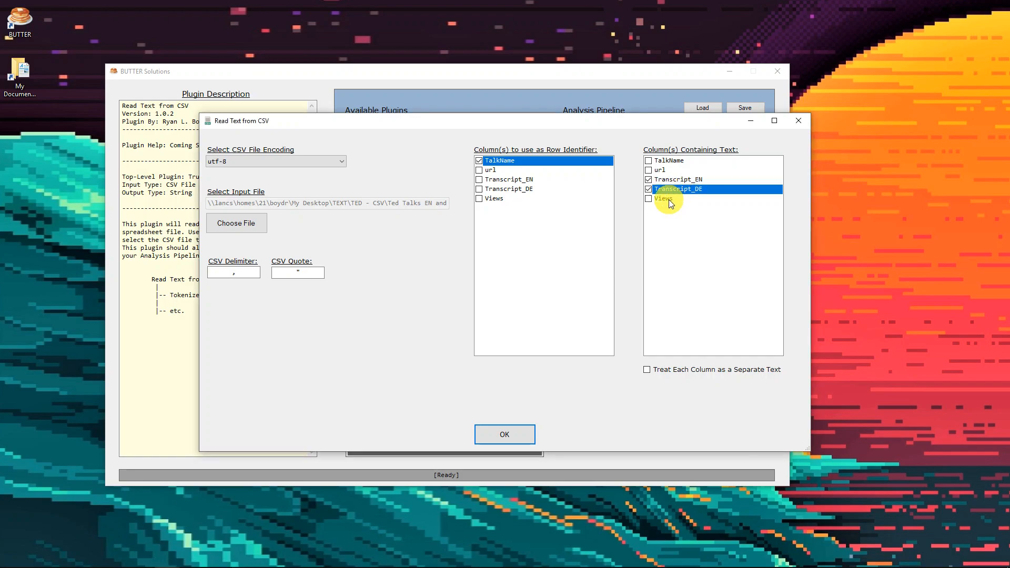
pyautogui.doubleClick(668, 200)
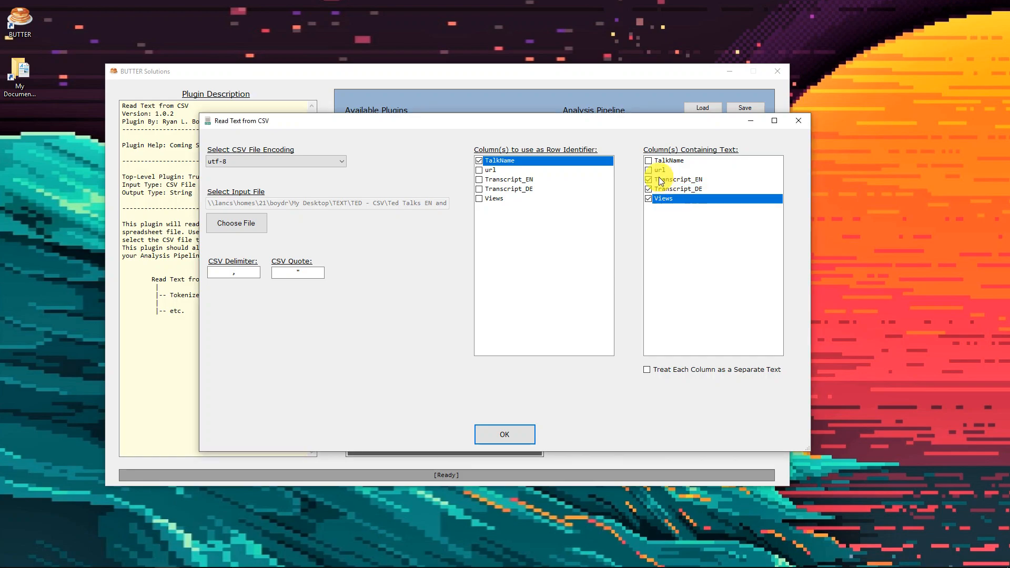
pyautogui.doubleClick(660, 182)
pyautogui.doubleClick(662, 190)
pyautogui.doubleClick(661, 198)
pyautogui.doubleClick(664, 180)
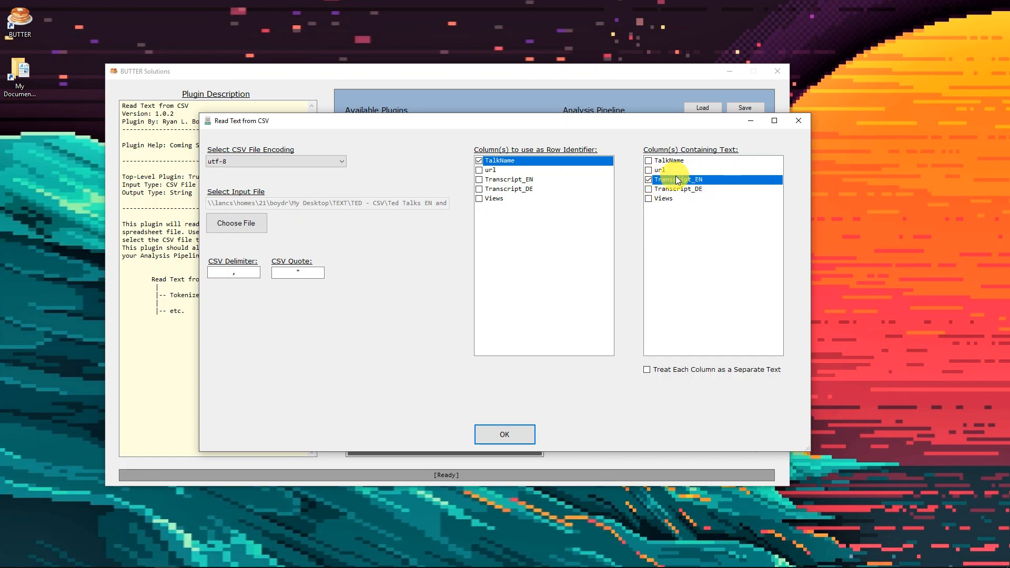
# - Try Transcript_DE with separate-text treatment, and confirm the settings with only Transcript_EN as the text column and that option off
pyautogui.doubleClick(677, 190)
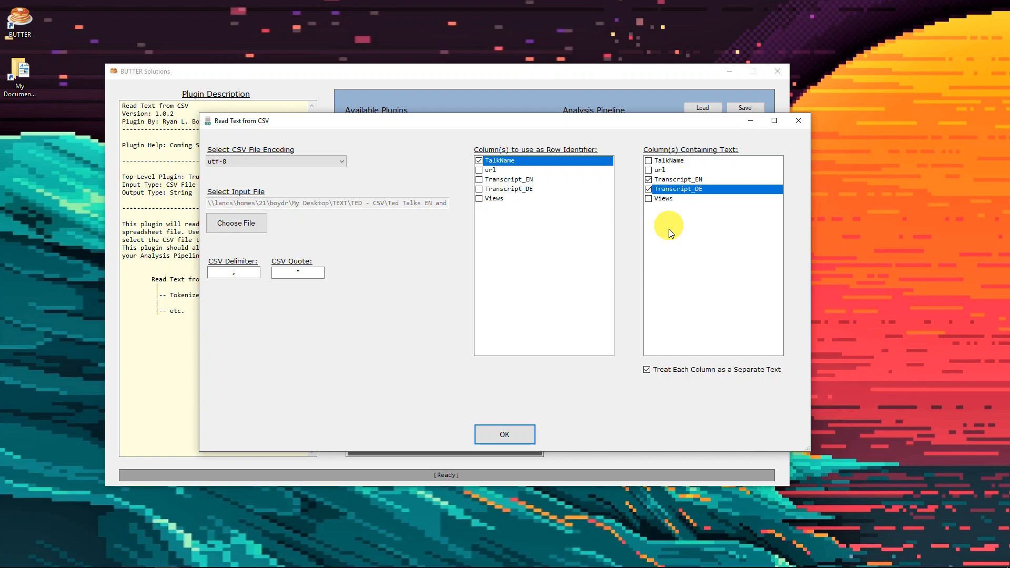
pyautogui.click(647, 371)
pyautogui.click(509, 435)
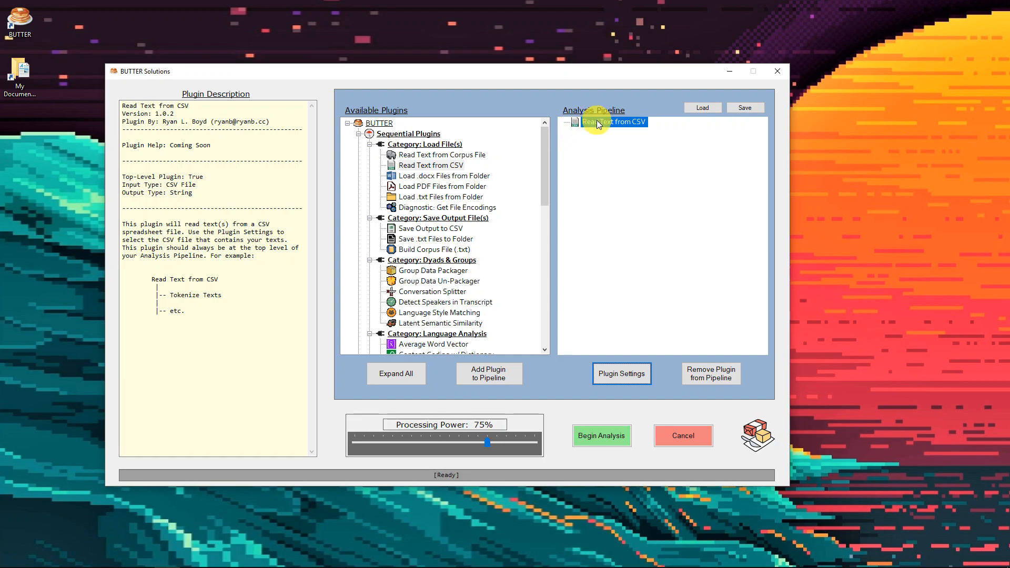
# - Add the Save .txt Files to Folder plugin beneath Read Text from CSV and open its settings
pyautogui.click(433, 240)
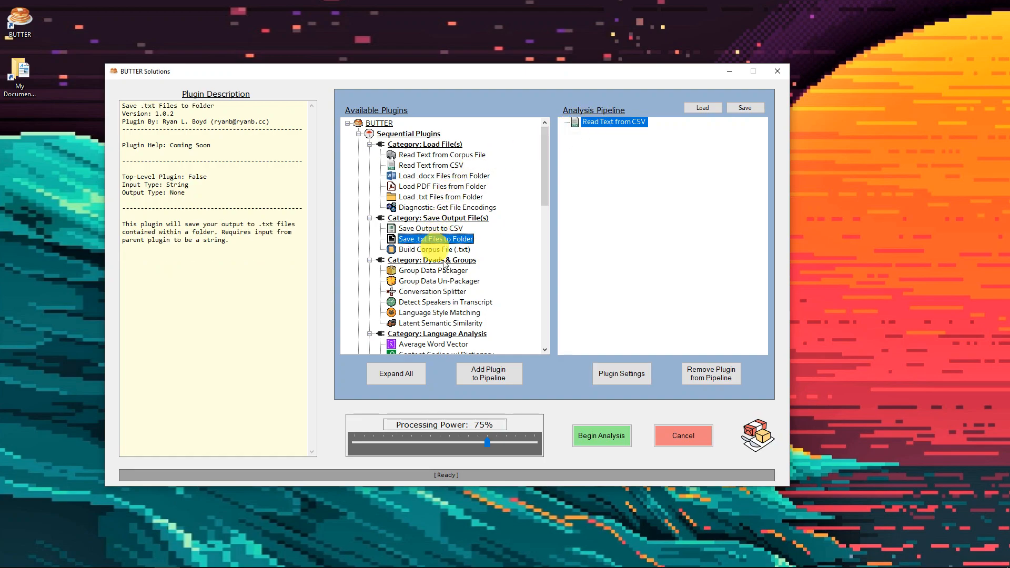
pyautogui.click(484, 378)
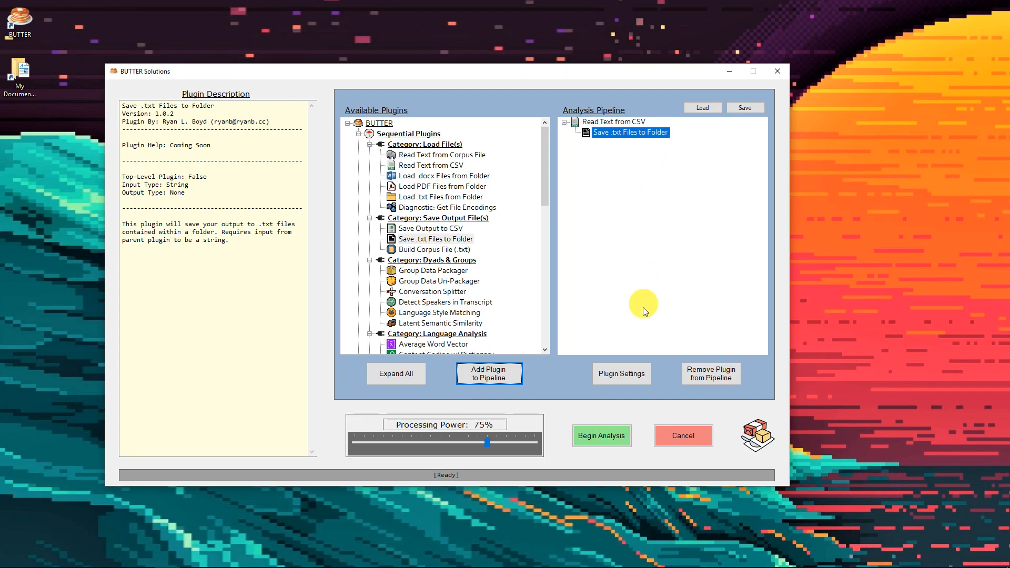
pyautogui.click(629, 376)
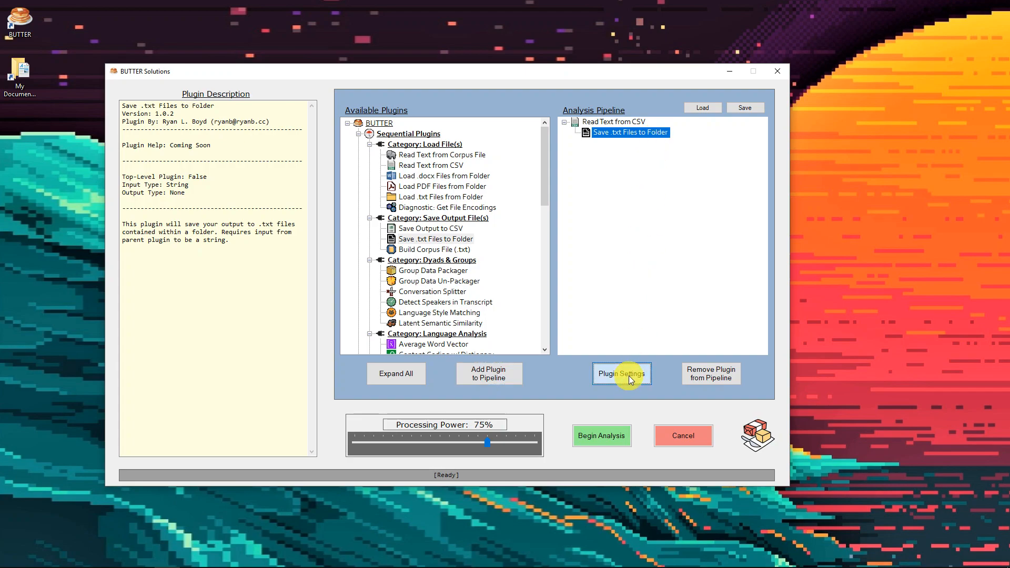
pyautogui.click(630, 377)
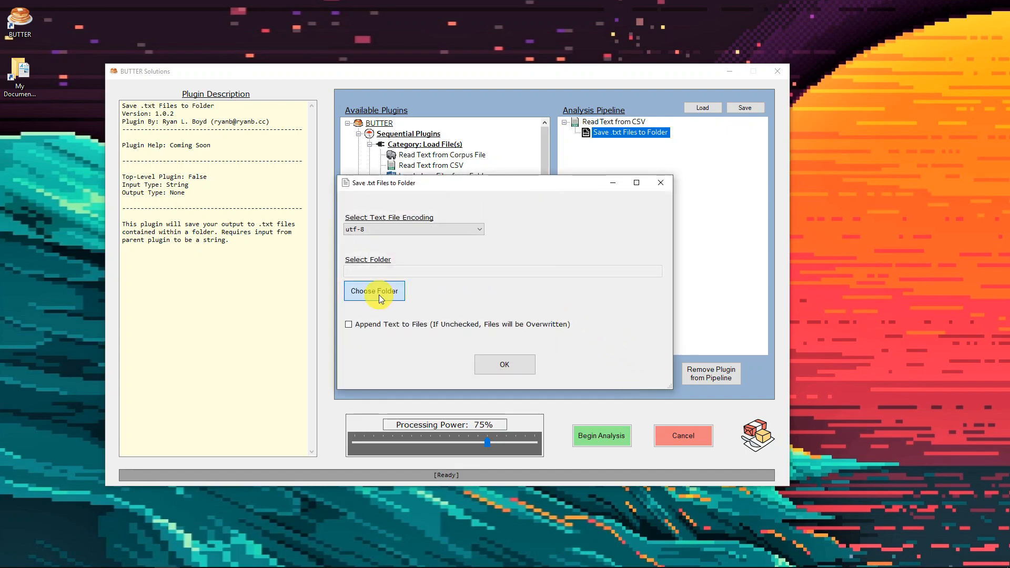
# - Create a folder named txt inside TED - CSV and set it as the plugin's output folder
pyautogui.click(381, 294)
pyautogui.scroll(-1, 436, 369)
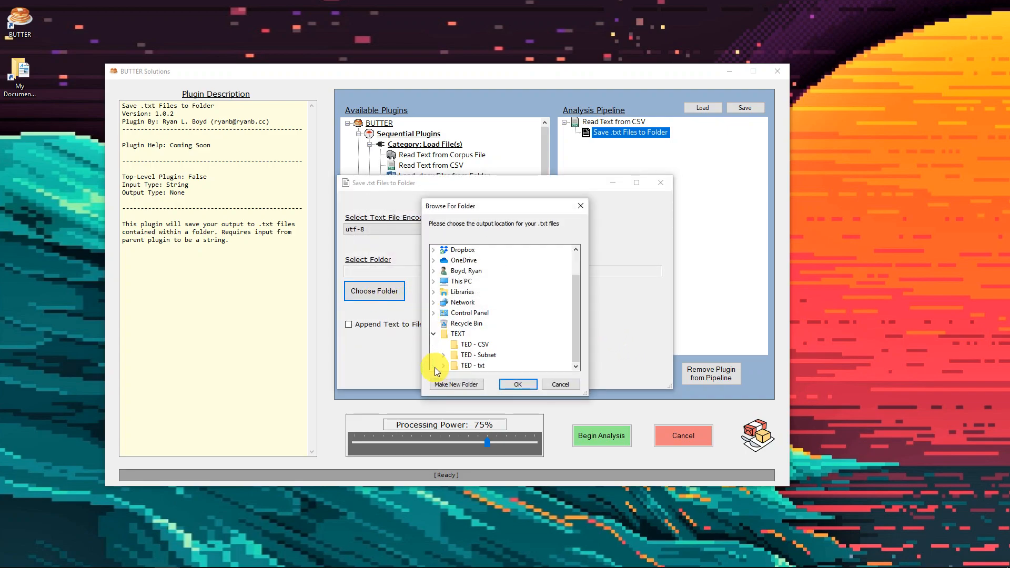
pyautogui.click(468, 344)
pyautogui.click(469, 383)
pyautogui.write('txt')
pyautogui.click(463, 358)
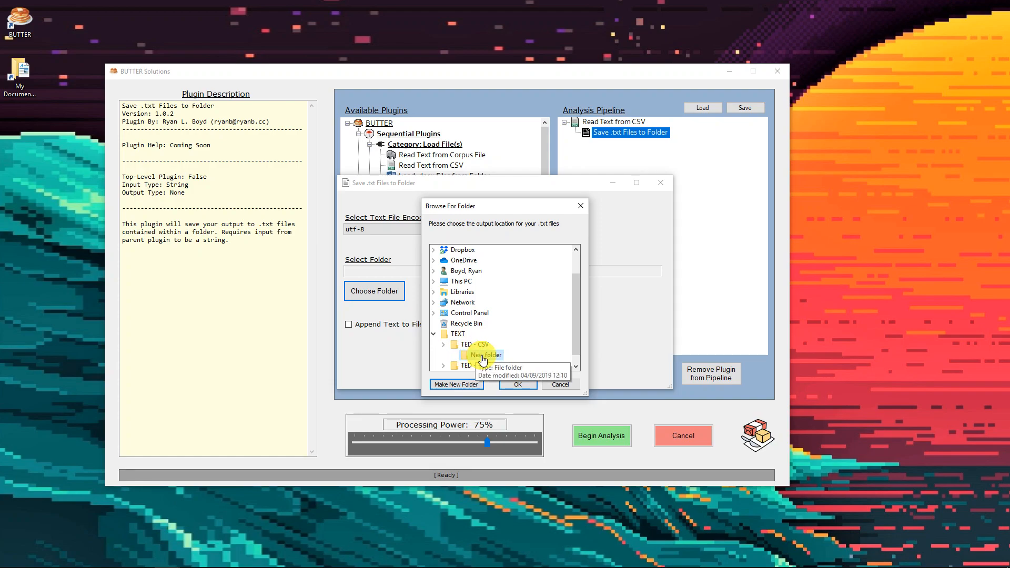
pyautogui.click(444, 345)
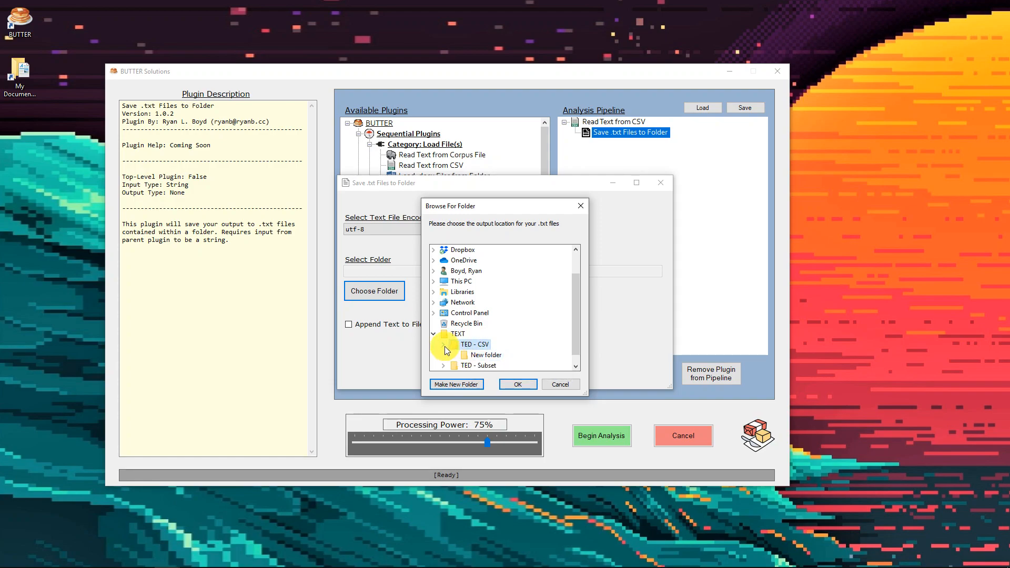
pyautogui.click(521, 384)
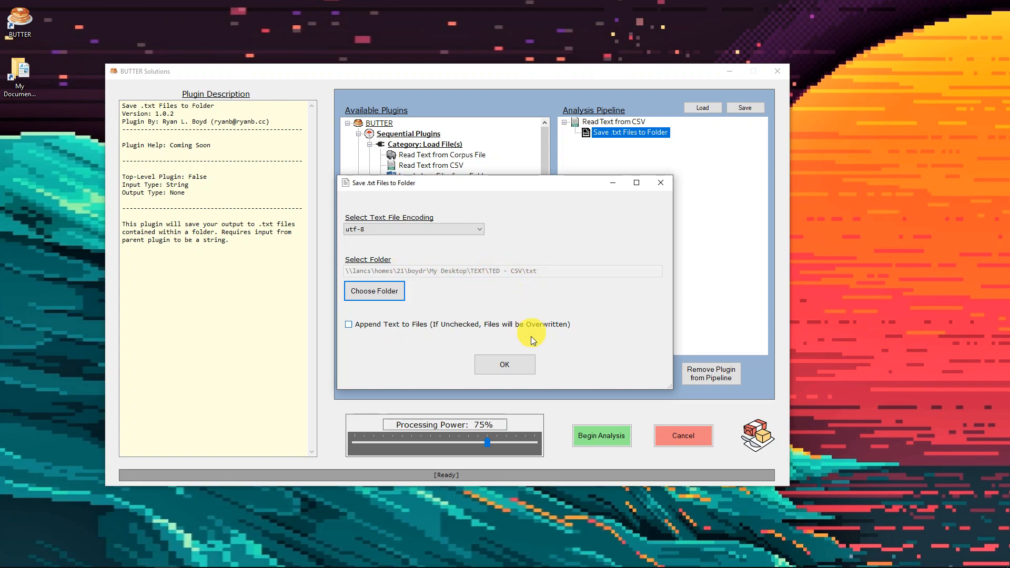
pyautogui.click(521, 364)
# - Run the analysis pipeline and inspect the text files written to the txt output folder
pyautogui.click(608, 437)
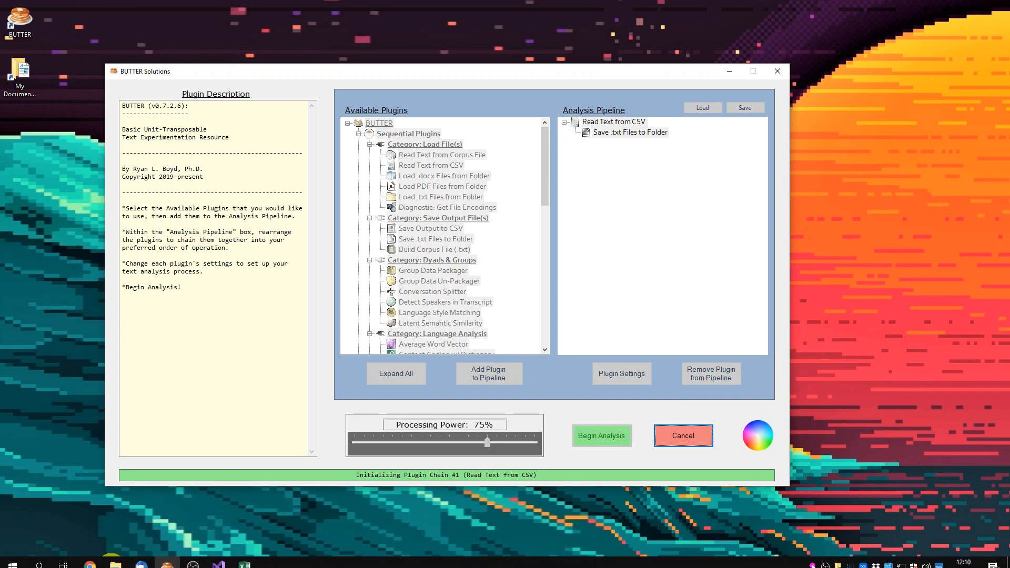
pyautogui.click(120, 558)
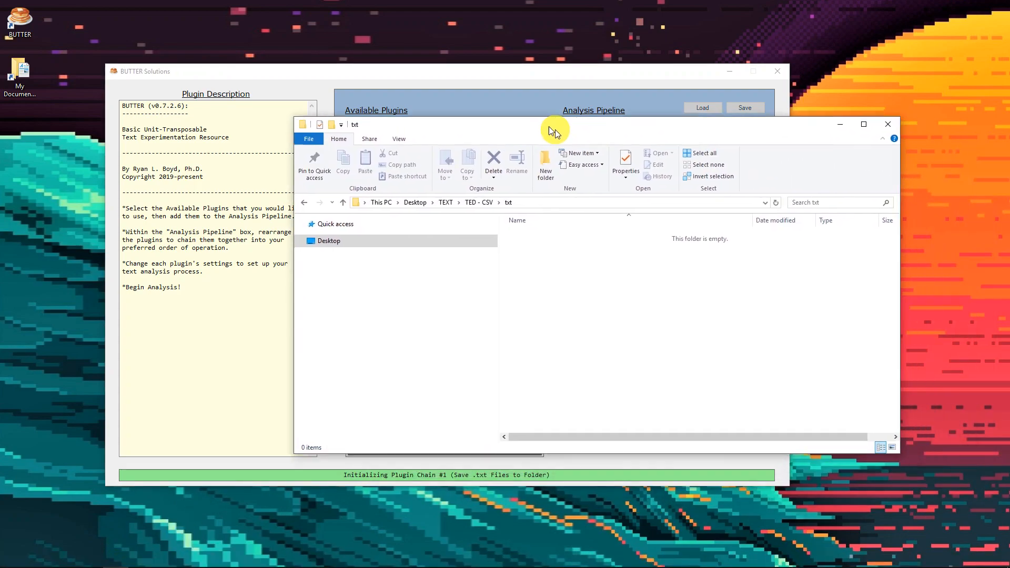
pyautogui.moveTo(549, 126); pyautogui.dragTo(457, 92)
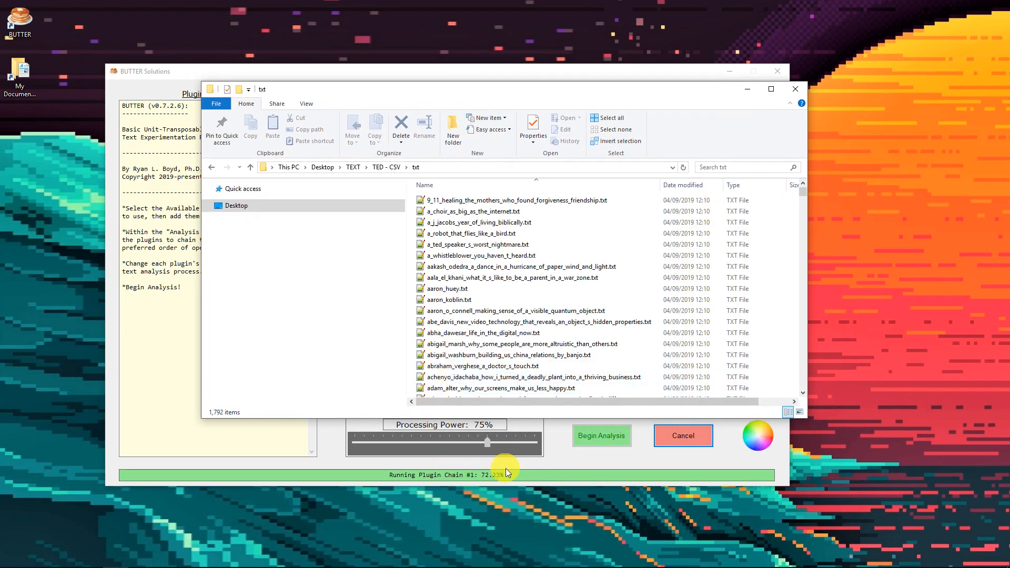
pyautogui.scroll(-20, 498, 303)
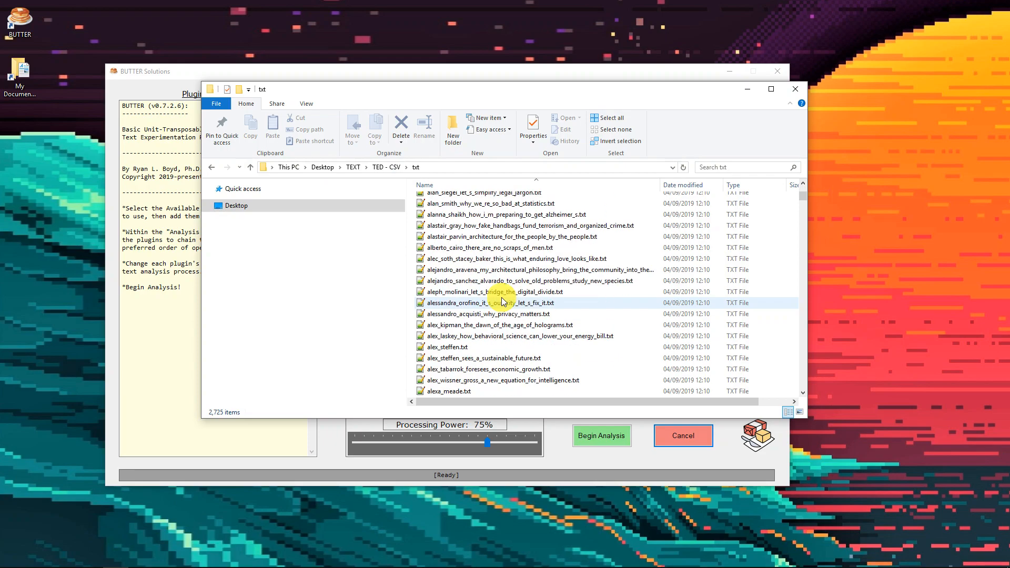
pyautogui.click(387, 167)
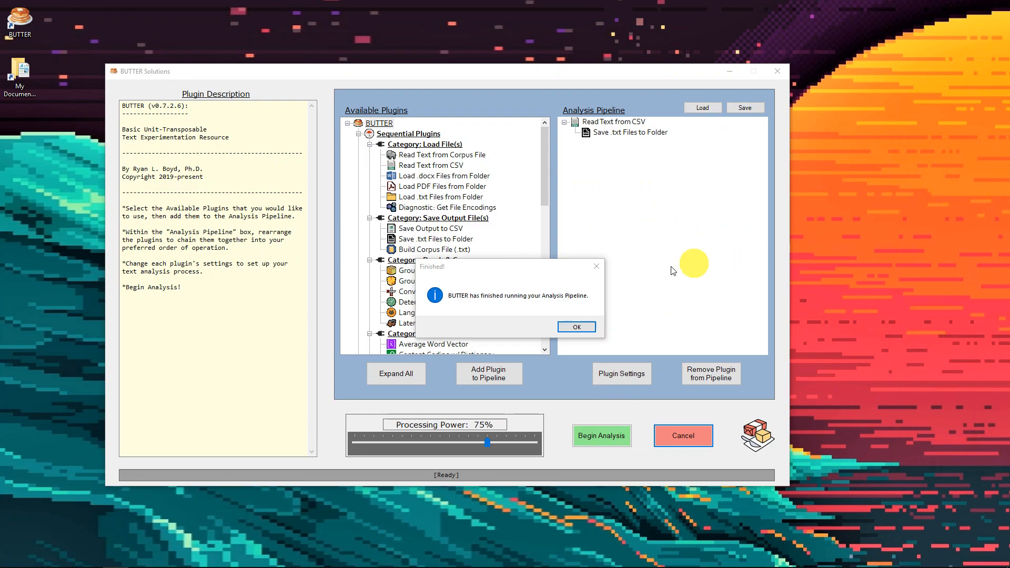
# - Dismiss the completion message and remove the Save .txt Files to Folder plugin from the pipeline
pyautogui.click(584, 327)
pyautogui.click(637, 133)
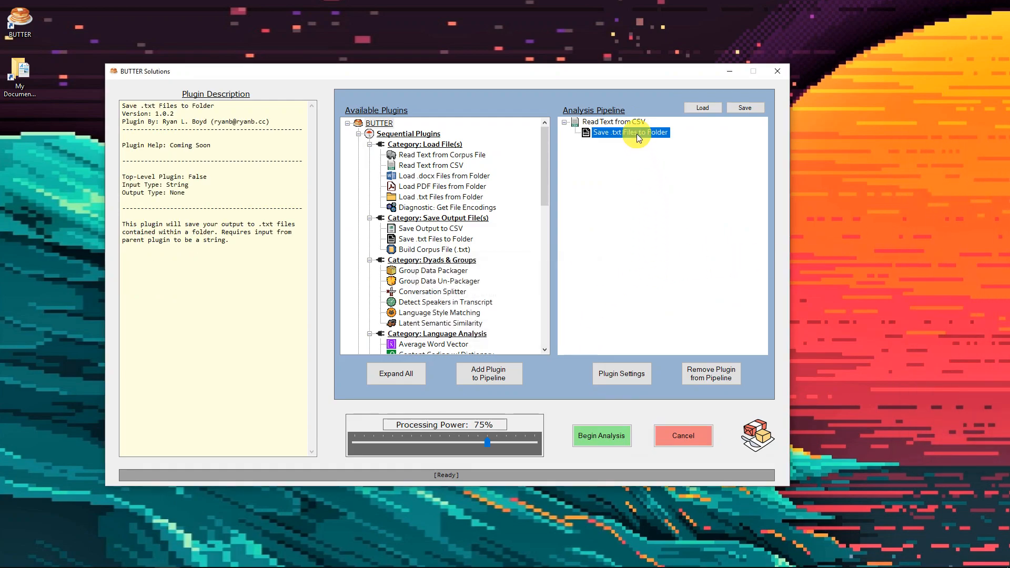
pyautogui.click(719, 369)
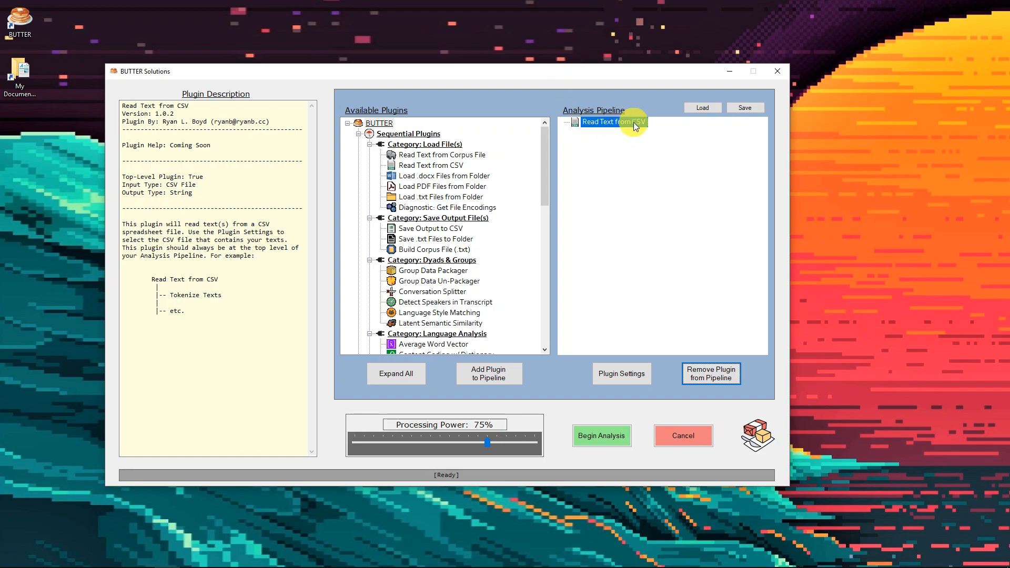
# - Add Transcript_DE as a text column in Read Text from CSV and treat each column as a separate text
pyautogui.click(627, 377)
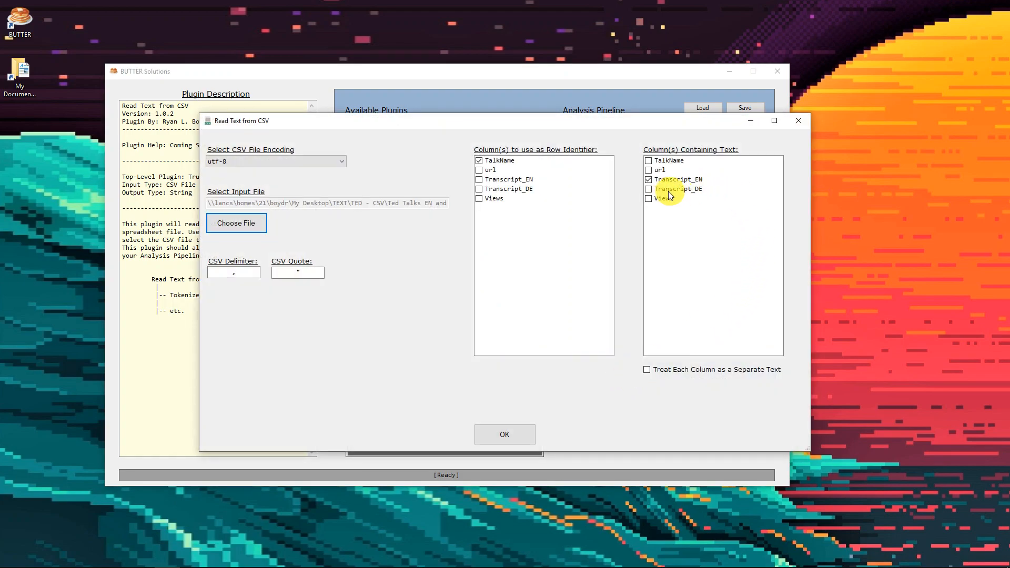
pyautogui.click(652, 191)
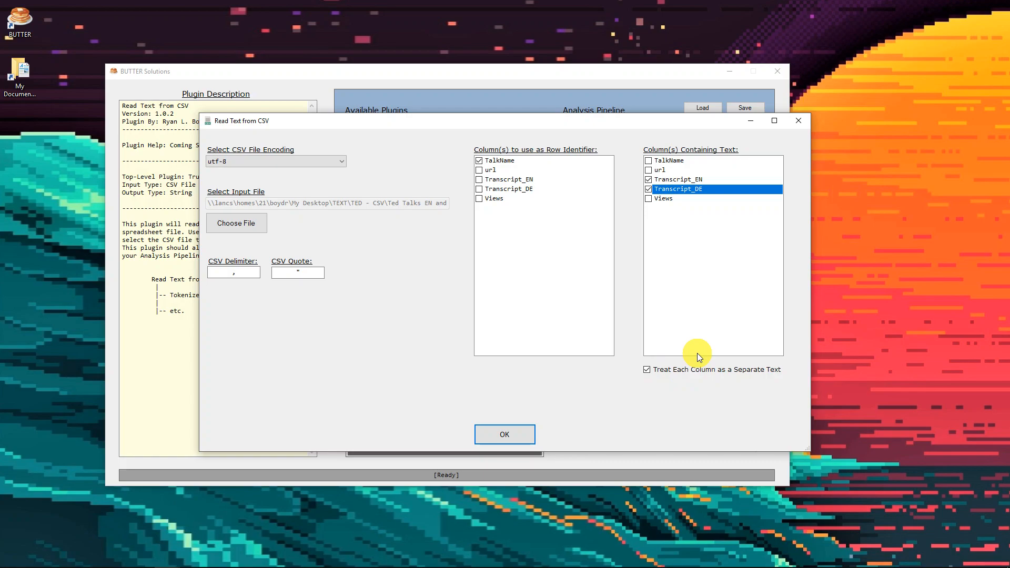
pyautogui.click(517, 428)
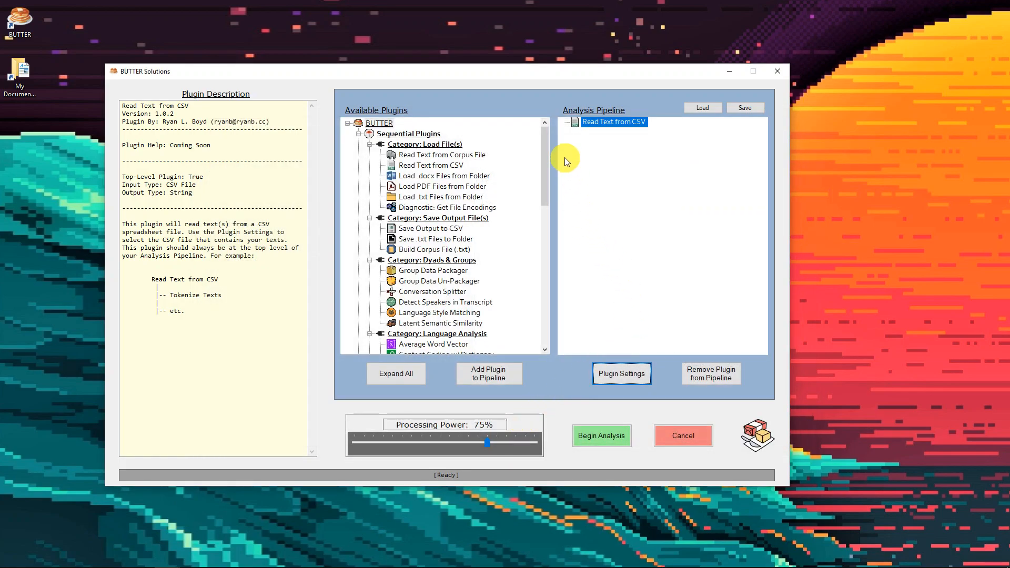
# - Add the Twitter-Aware Tokenizer beneath Read Text from CSV and nest the Lexical Richness plugin under the tokenizer
pyautogui.scroll(-2, 546, 149)
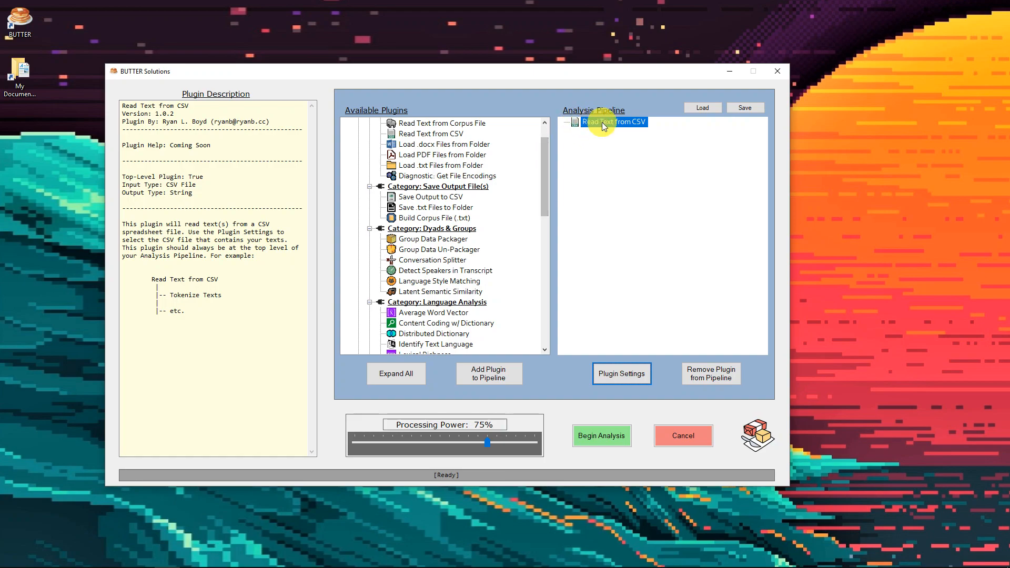
pyautogui.moveTo(544, 152); pyautogui.dragTo(543, 232)
pyautogui.doubleClick(441, 324)
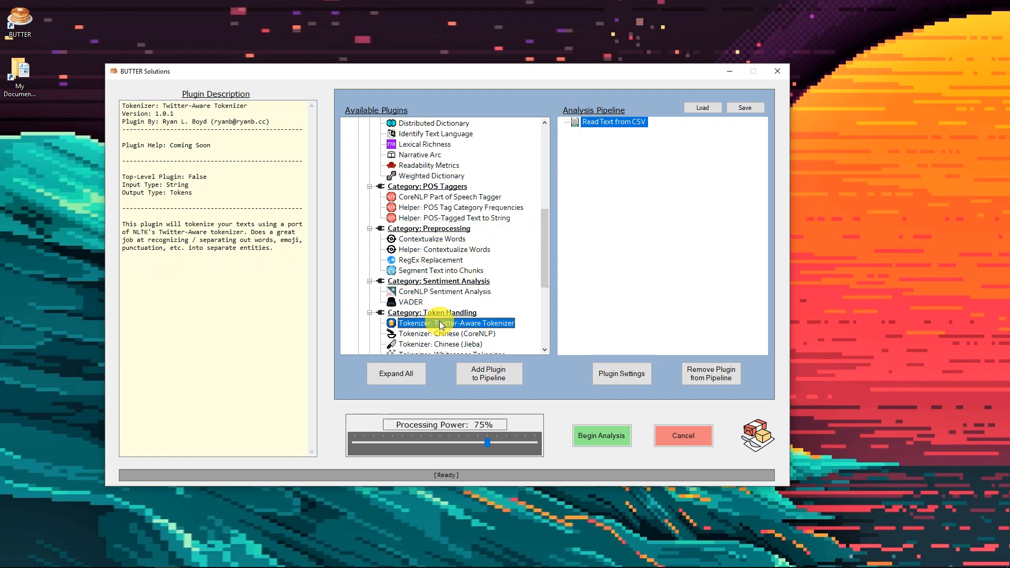
pyautogui.moveTo(547, 236); pyautogui.dragTo(552, 197)
pyautogui.doubleClick(431, 261)
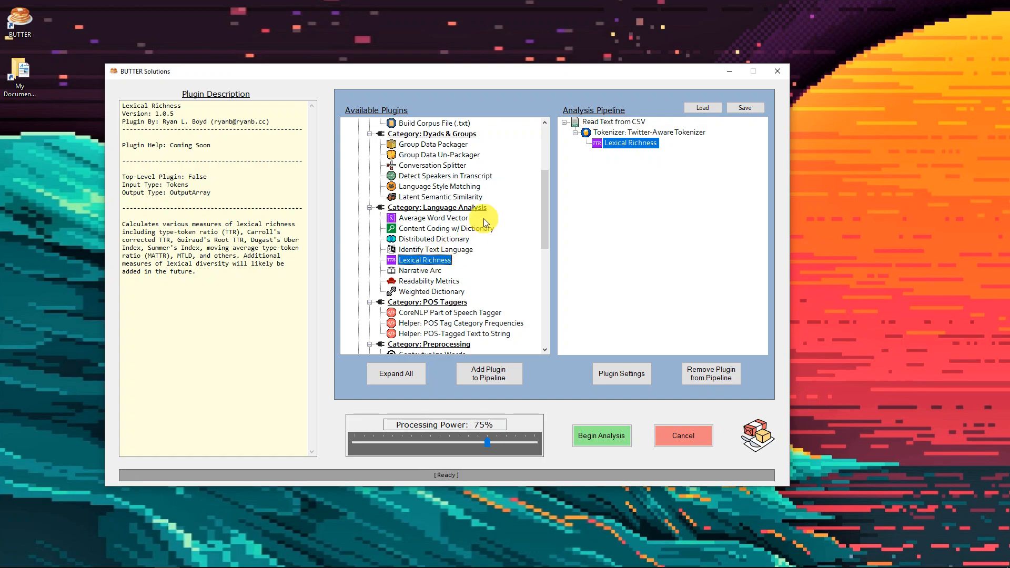
# - Add the Save Output to CSV plugin beneath Lexical Richness and open its settings
pyautogui.scroll(2, 485, 219)
pyautogui.click(442, 166)
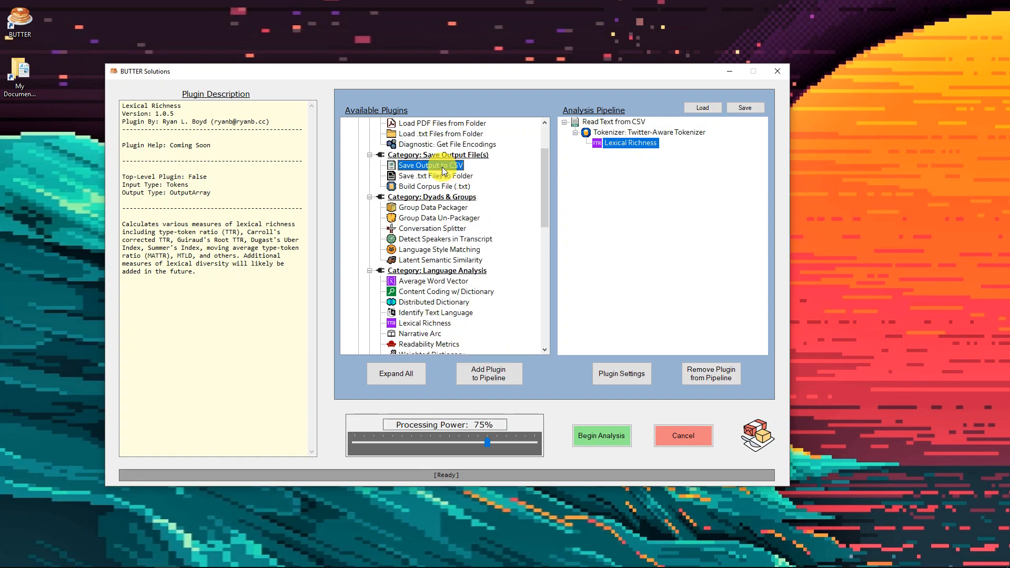
pyautogui.doubleClick(442, 166)
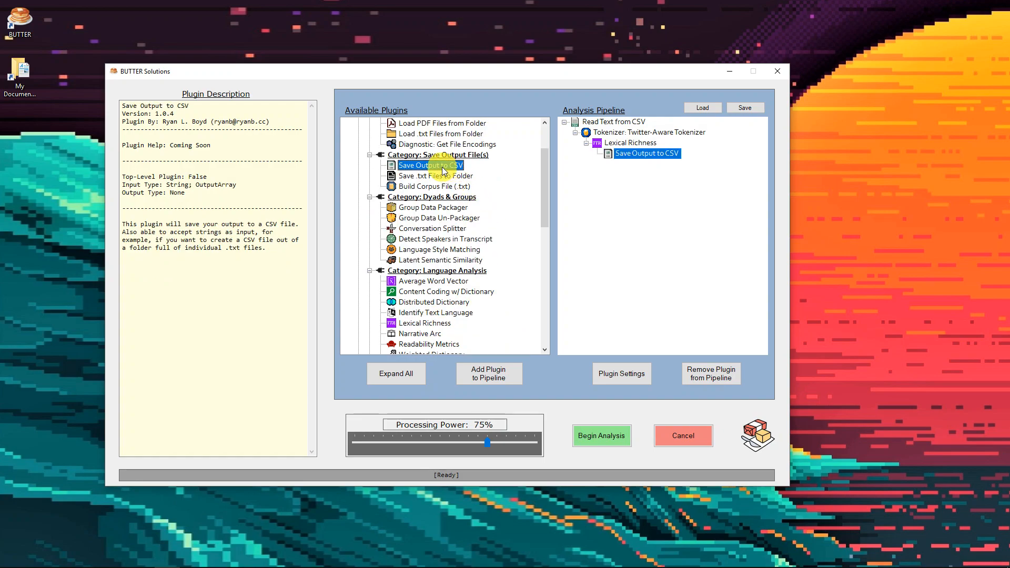
pyautogui.click(624, 378)
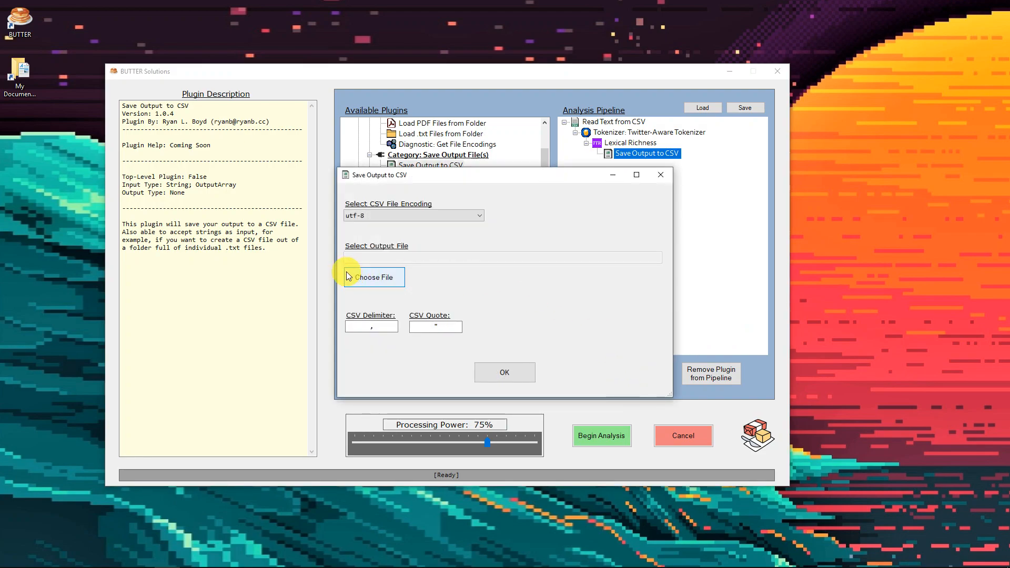
# - Set the output file to BUTTER-CSVOutput.csv in the TED - CSV folder and run the analysis pipeline to completion
pyautogui.click(375, 278)
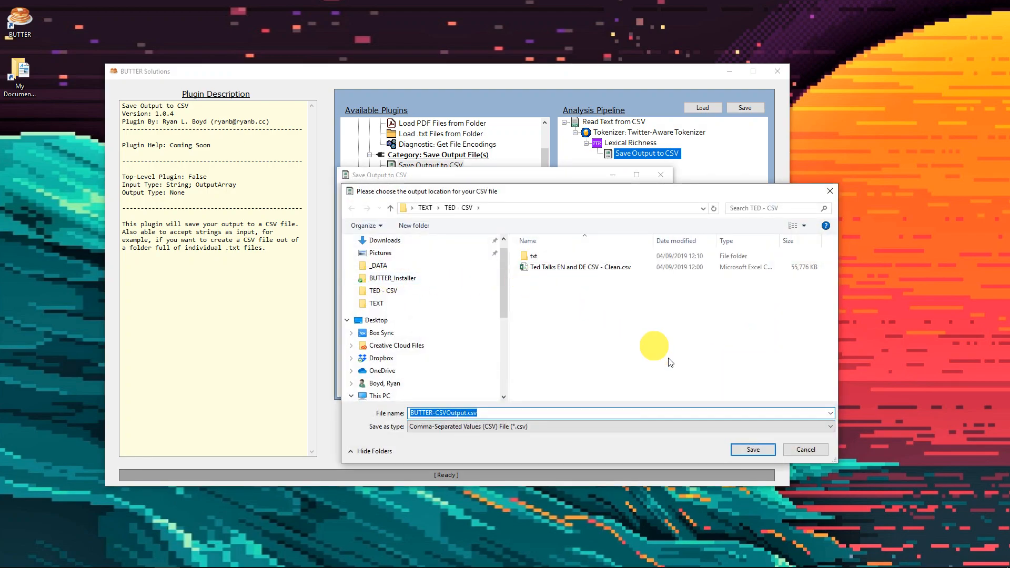
pyautogui.click(748, 451)
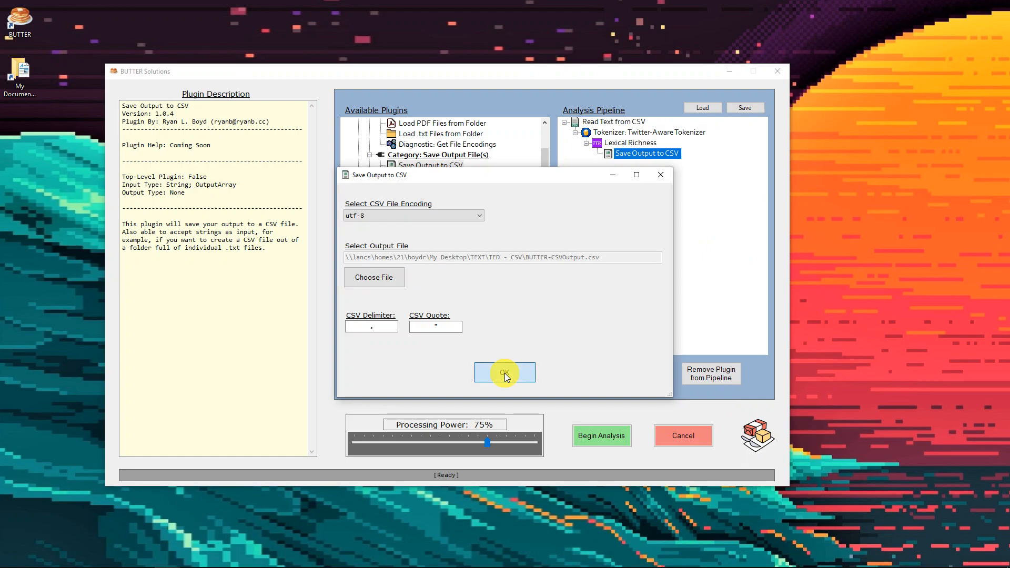
pyautogui.click(505, 373)
pyautogui.click(621, 437)
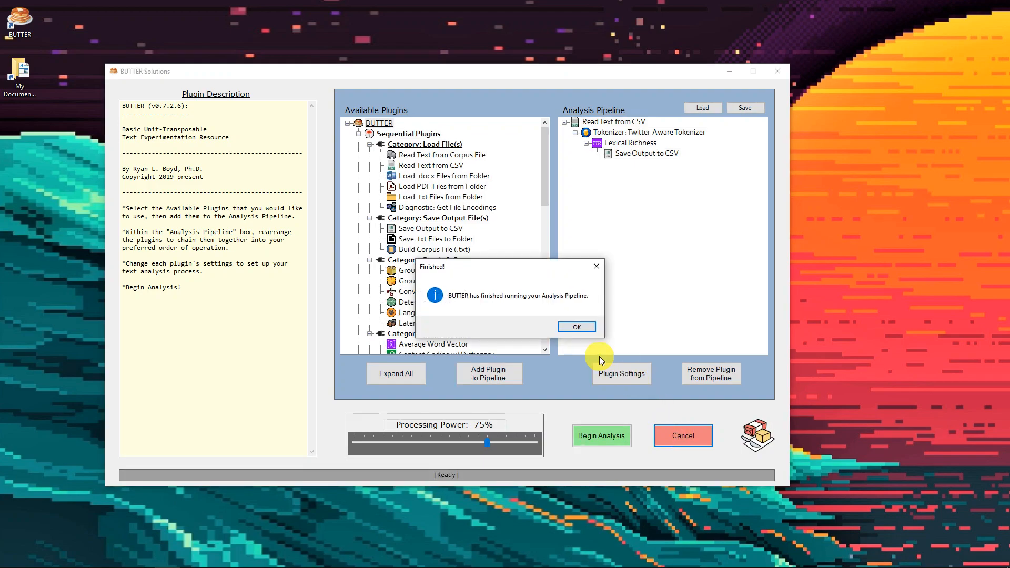
pyautogui.click(579, 325)
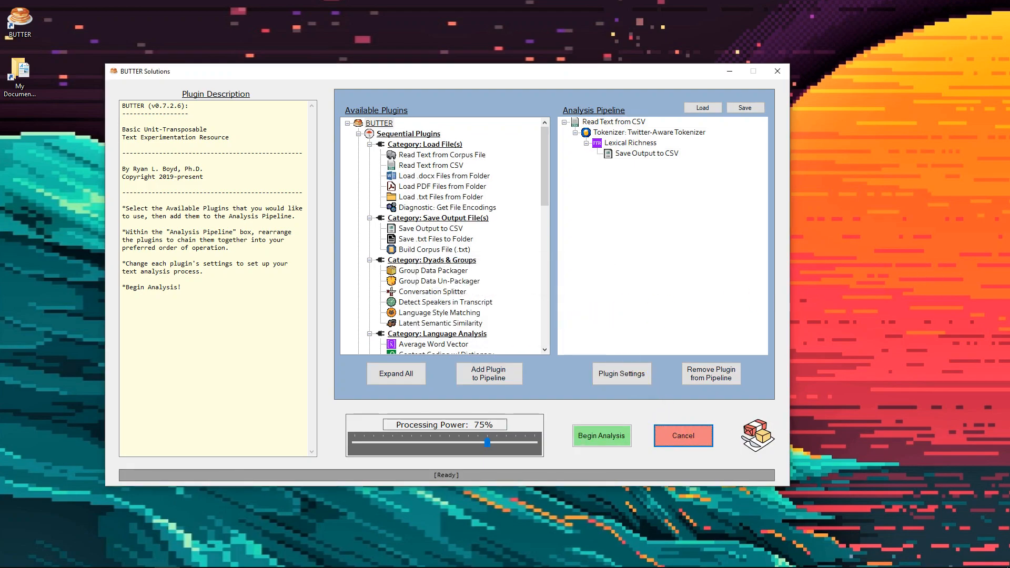
# - Open BUTTER-CSVOutput.csv from the TED - CSV folder in Excel, maximized and enlarged for reading
pyautogui.moveTo(887, 124); pyautogui.dragTo(608, 124)
pyautogui.click(543, 242)
pyautogui.doubleClick(543, 242)
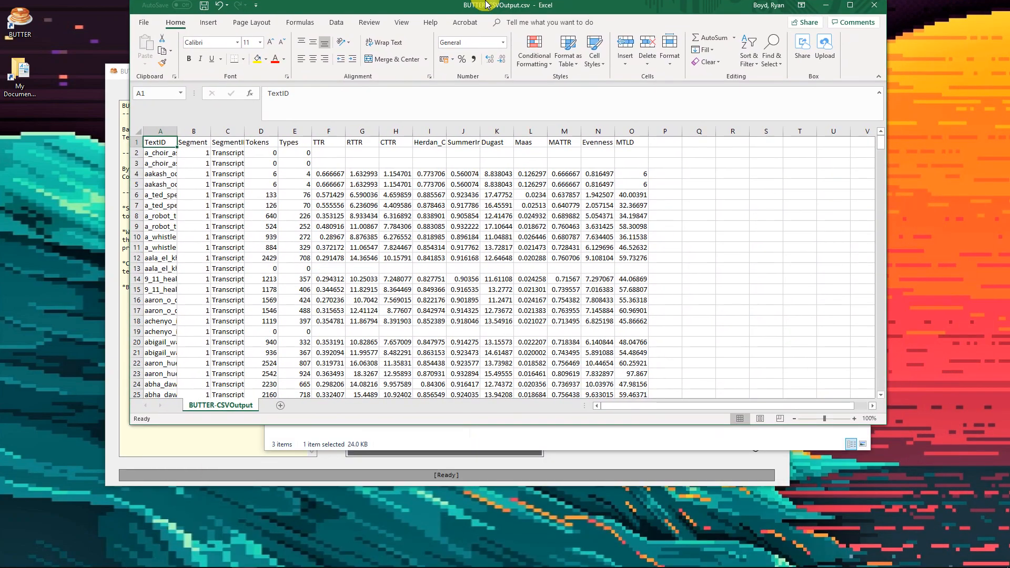
pyautogui.doubleClick(486, 4)
pyautogui.scroll(1, 218, 171)
pyautogui.scroll(4, 219, 171)
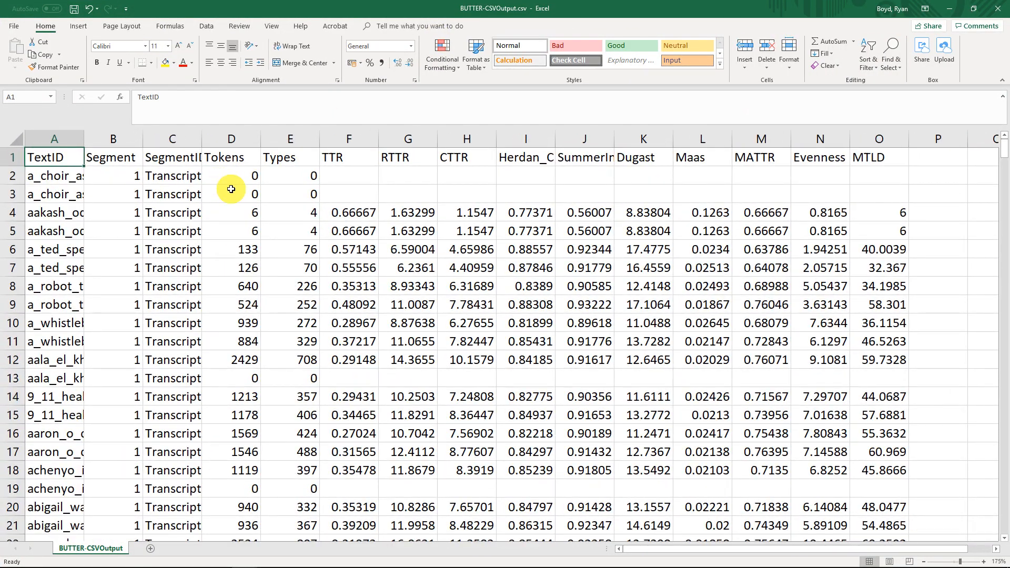
# - Widen the TextID column and compare its identifiers with the TalkName column in the source TED Talks workbook
pyautogui.moveTo(84, 138); pyautogui.dragTo(96, 138)
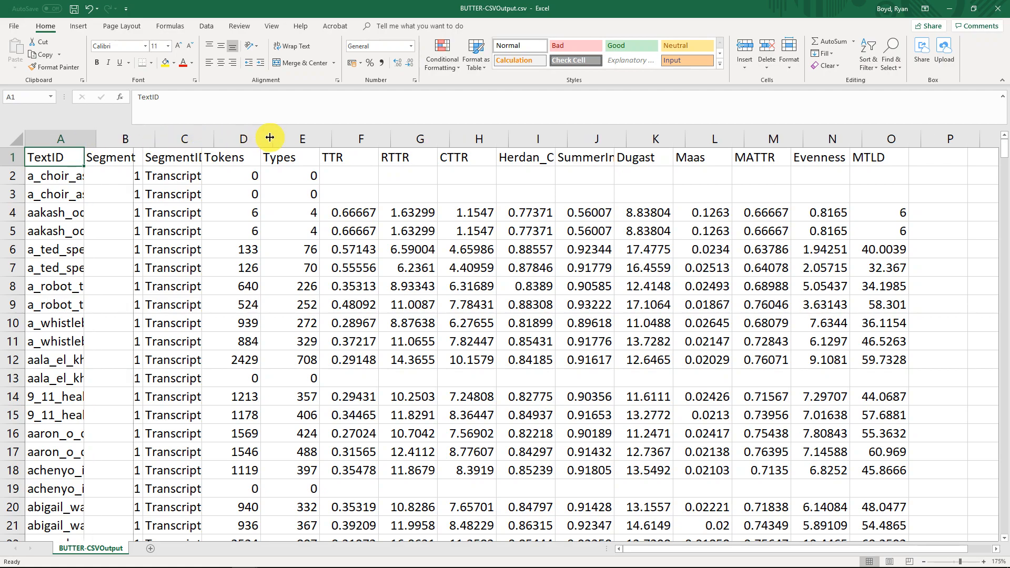
pyautogui.moveTo(270, 137); pyautogui.dragTo(270, 137)
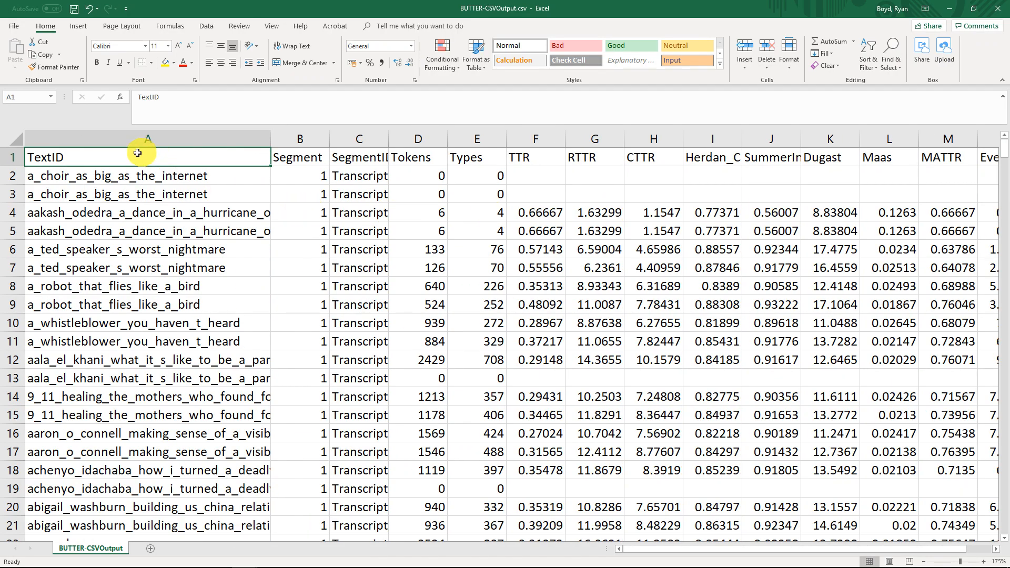
pyautogui.moveTo(1009, 112); pyautogui.dragTo(339, 3)
pyautogui.click(68, 139)
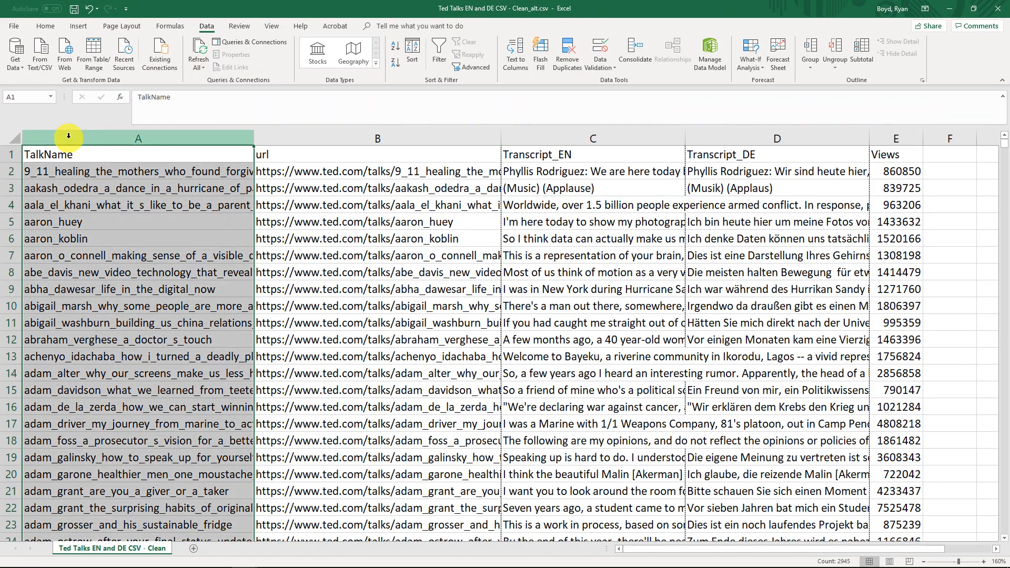
pyautogui.moveTo(257, 6); pyautogui.dragTo(1009, 237)
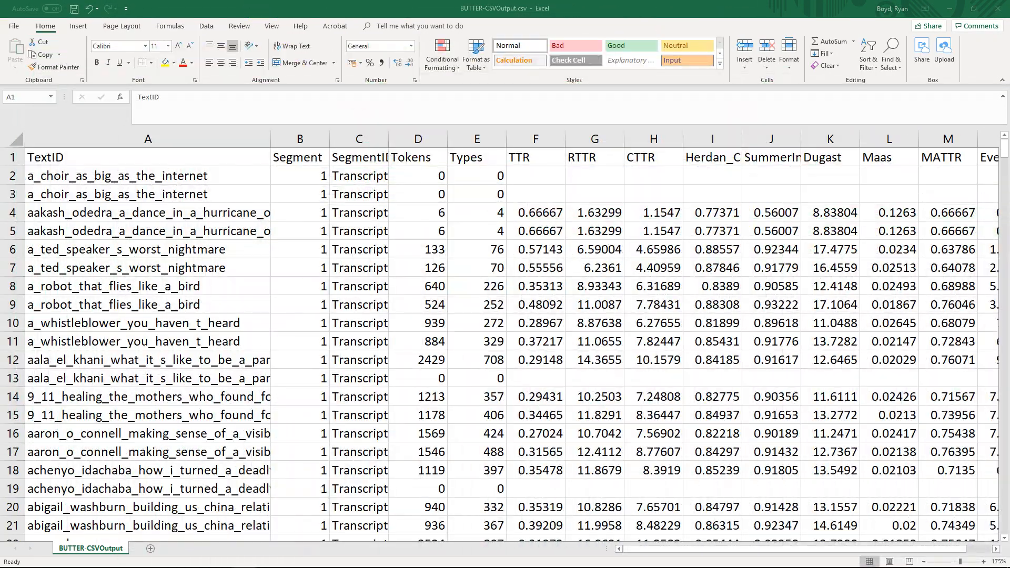
pyautogui.click(65, 139)
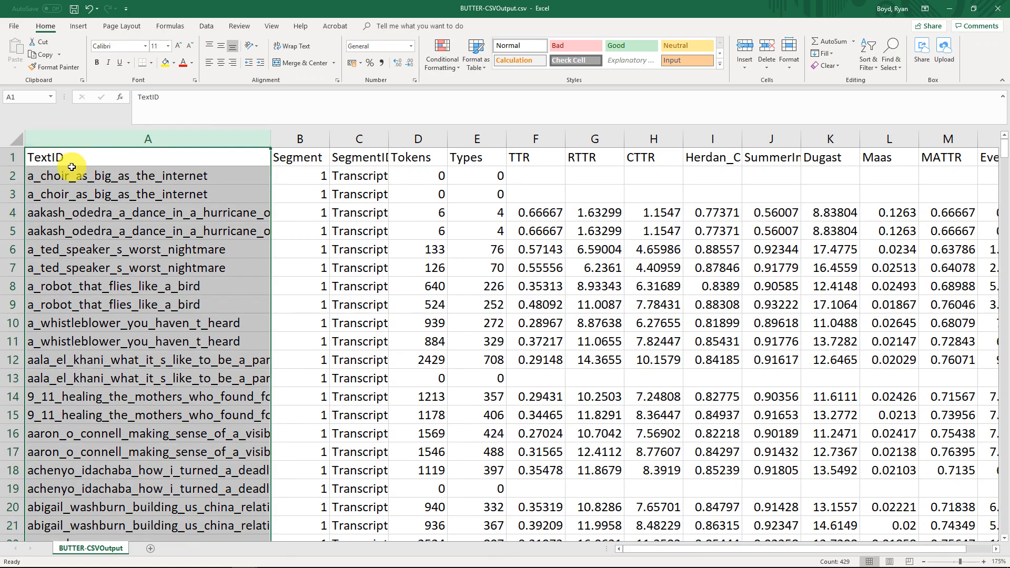
pyautogui.click(58, 174)
pyautogui.click(147, 195)
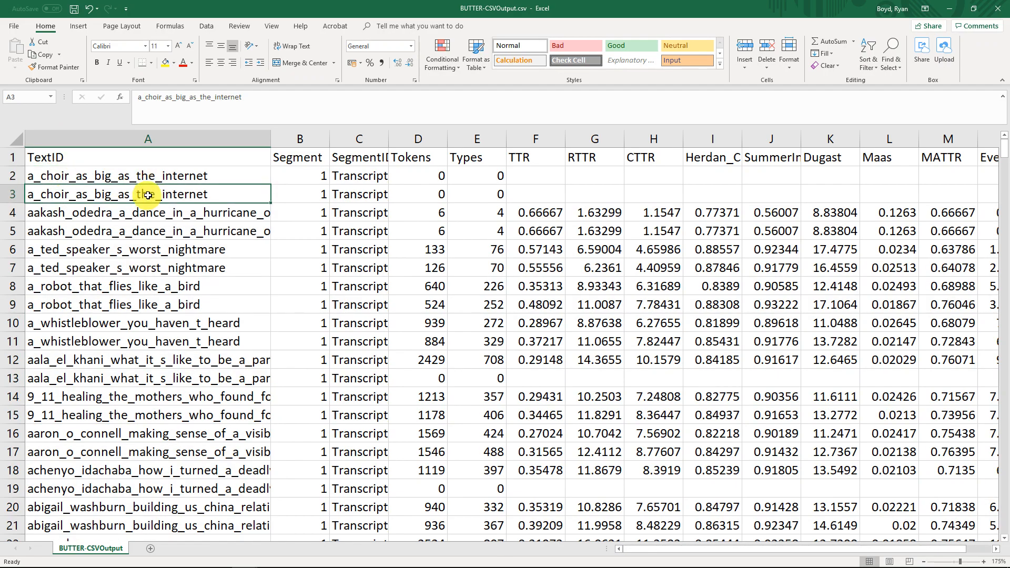
# - Widen the SegmentID column and inspect the Transcript_EN and Transcript_DE rows for a_choir_as_big_as_the_internet
pyautogui.moveTo(392, 140); pyautogui.dragTo(442, 139)
pyautogui.click(391, 178)
pyautogui.moveTo(391, 178); pyautogui.dragTo(390, 190)
pyautogui.moveTo(150, 177); pyautogui.dragTo(387, 189)
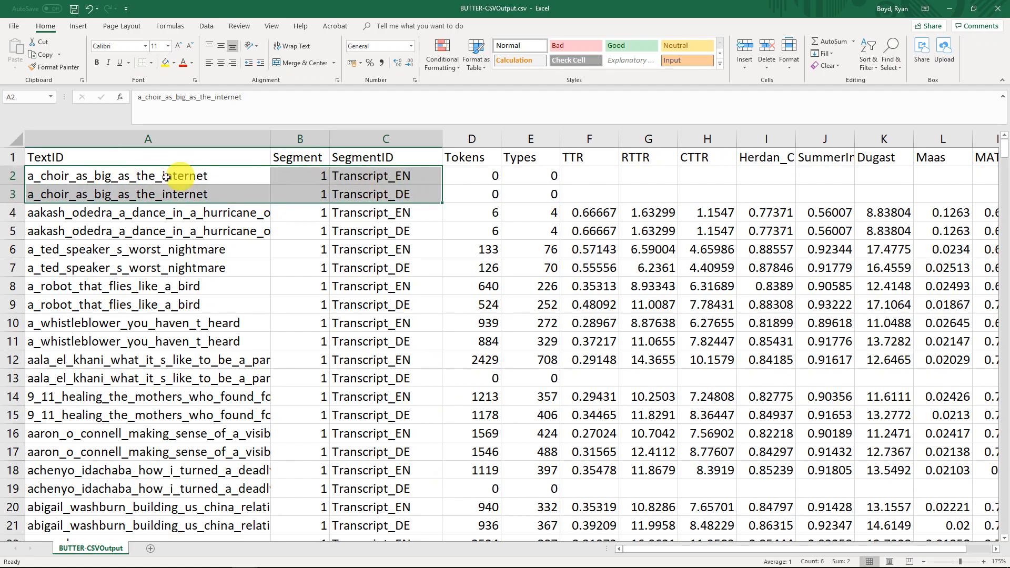
pyautogui.click(133, 193)
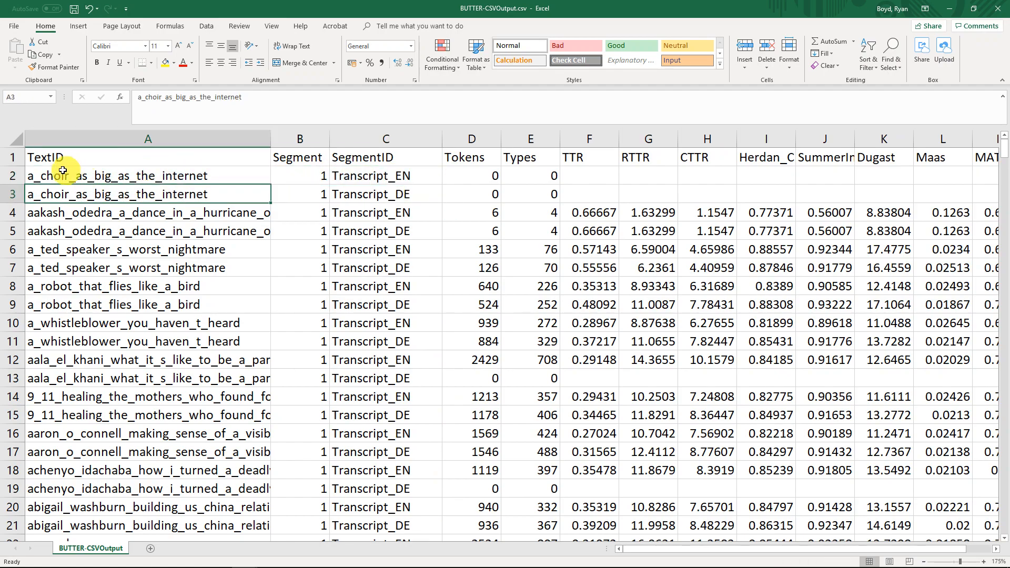
# - Examine the paired English and German result rows 2 to 5 and the lexical richness columns from TTR to MATTR
pyautogui.click(11, 176)
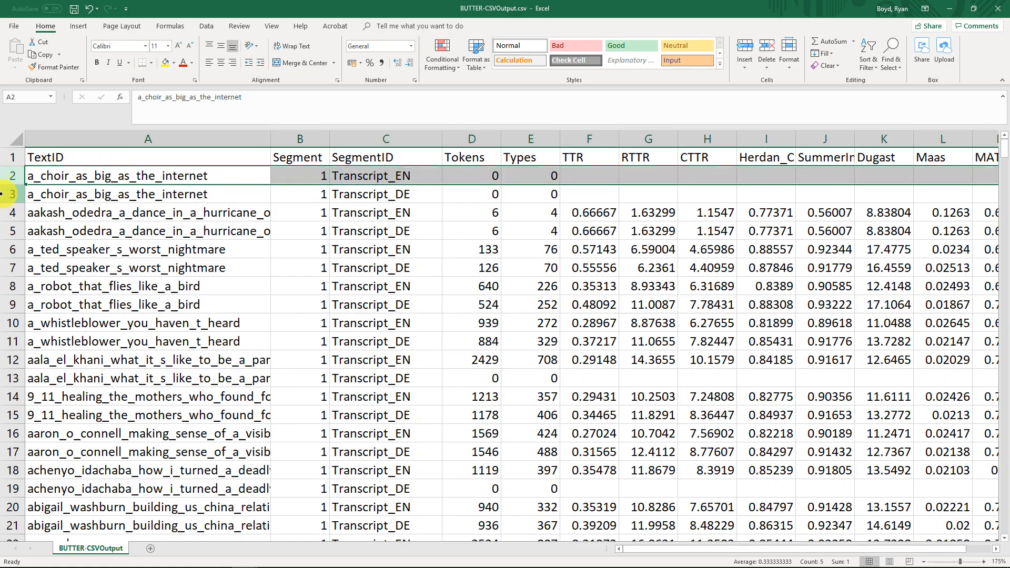
pyautogui.click(5, 194)
pyautogui.click(9, 212)
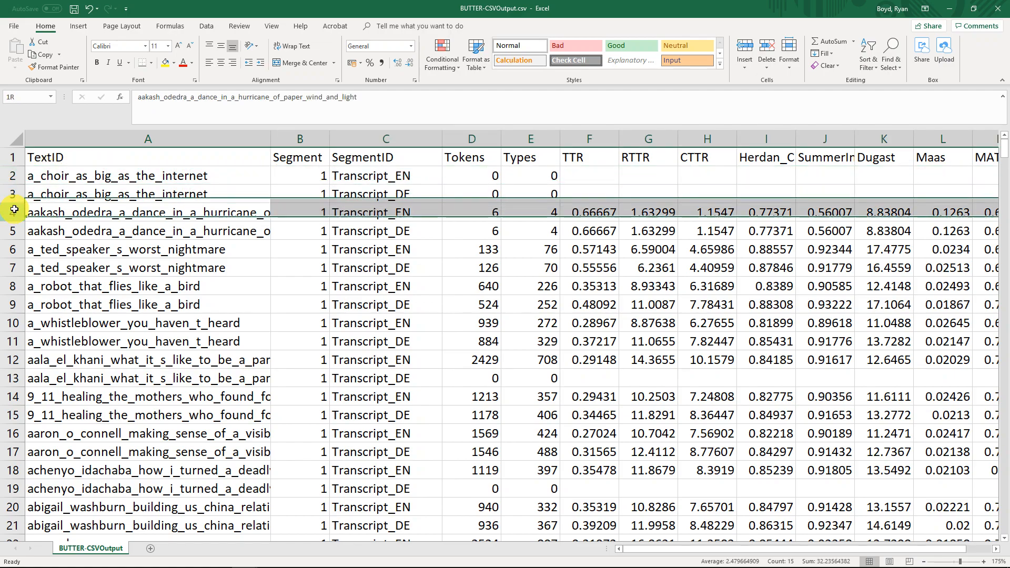
pyautogui.click(5, 229)
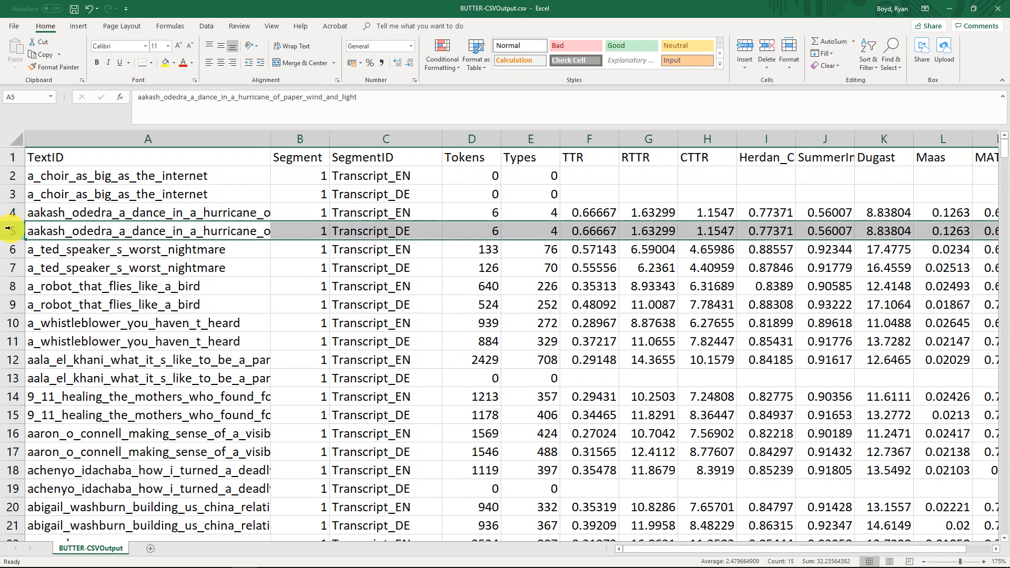
pyautogui.click(580, 157)
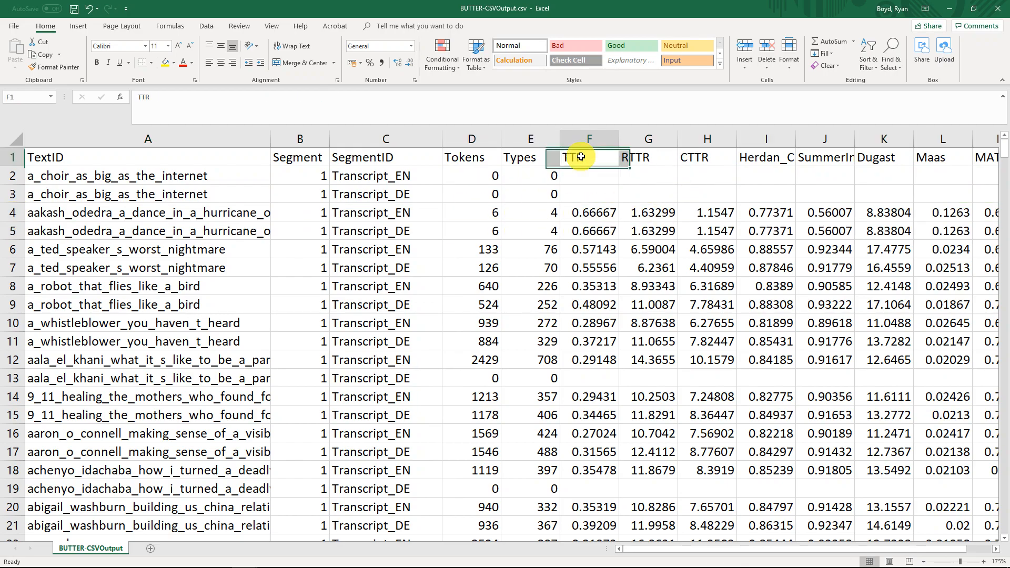
pyautogui.click(980, 163)
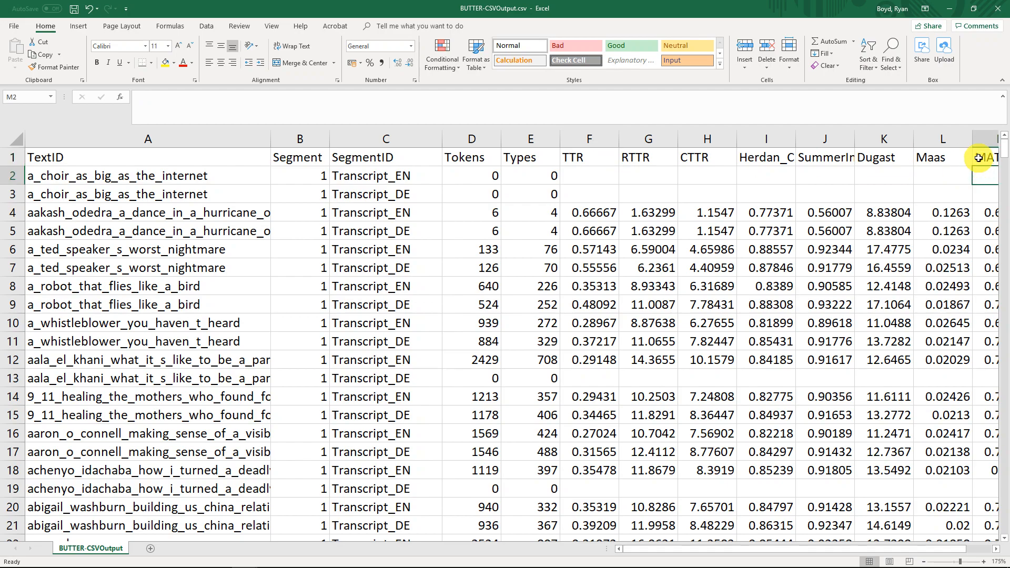
pyautogui.moveTo(856, 549)
pyautogui.mouseDown()
pyautogui.moveTo(879, 549)
pyautogui.moveTo(859, 547)
pyautogui.mouseUp()
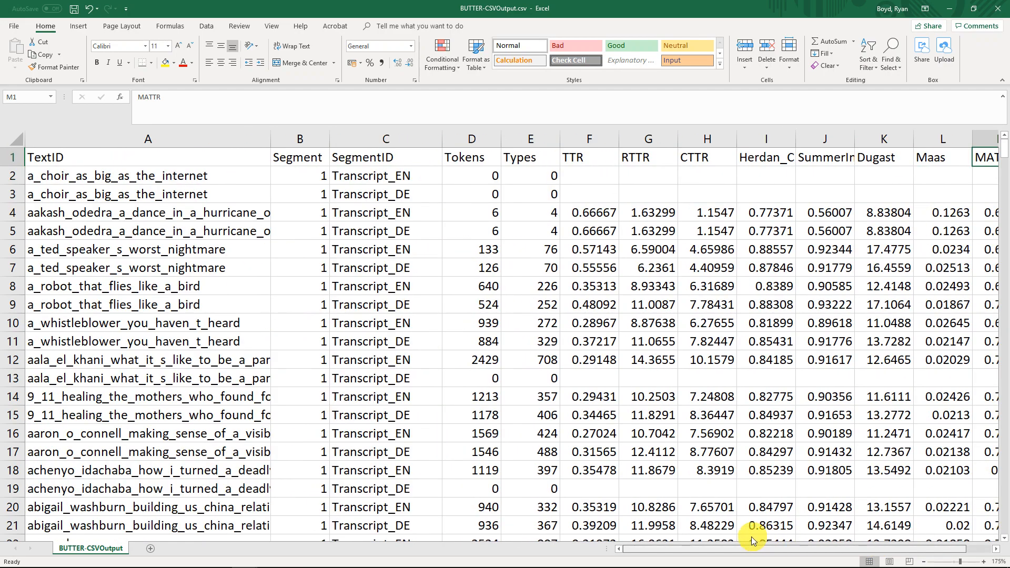
# - Close the results workbook and return to BUTTER with Read Text from CSV selected in the analysis pipeline
pyautogui.click(998, 9)
pyautogui.click(506, 303)
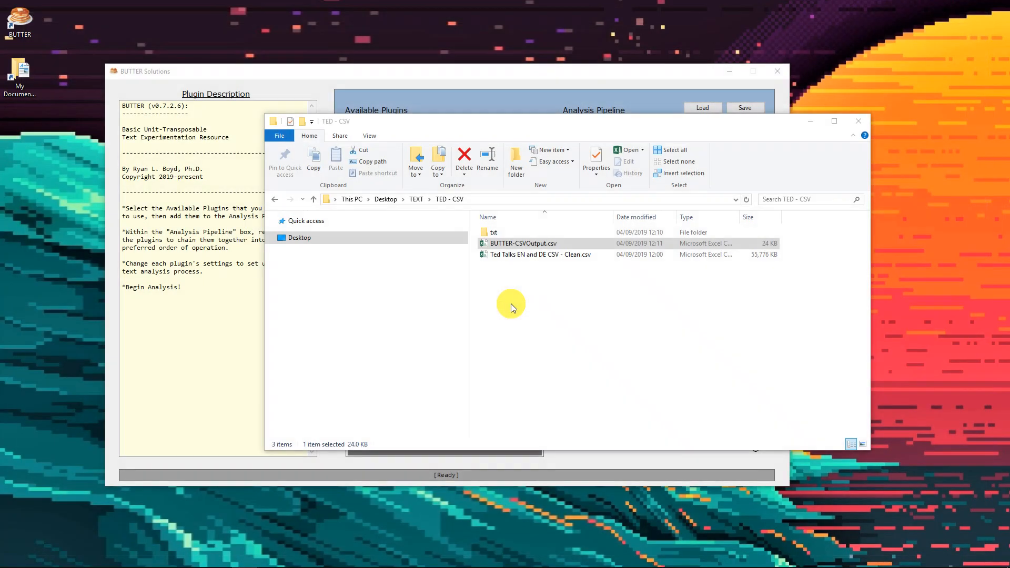
pyautogui.click(806, 121)
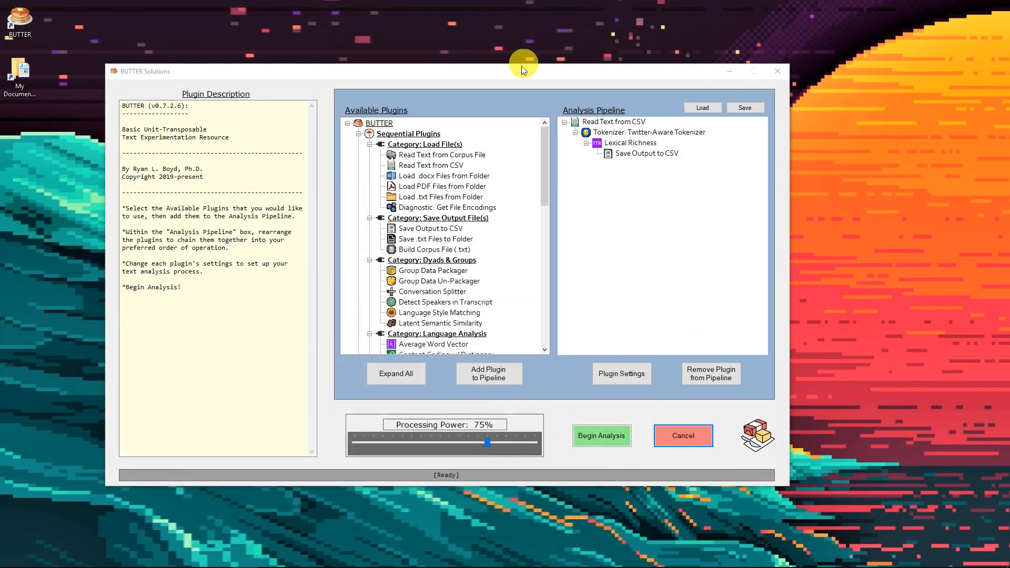
pyautogui.click(639, 123)
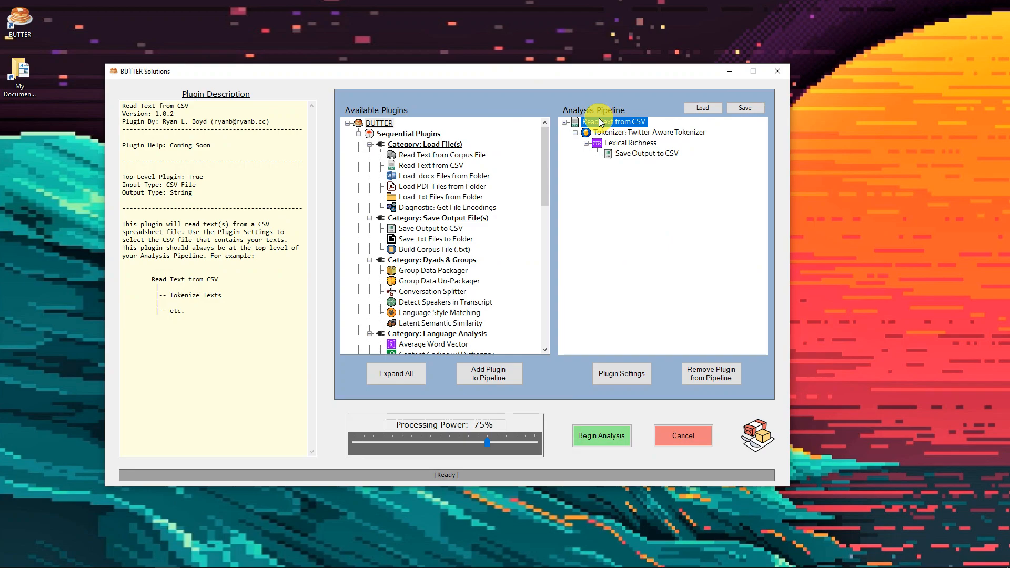